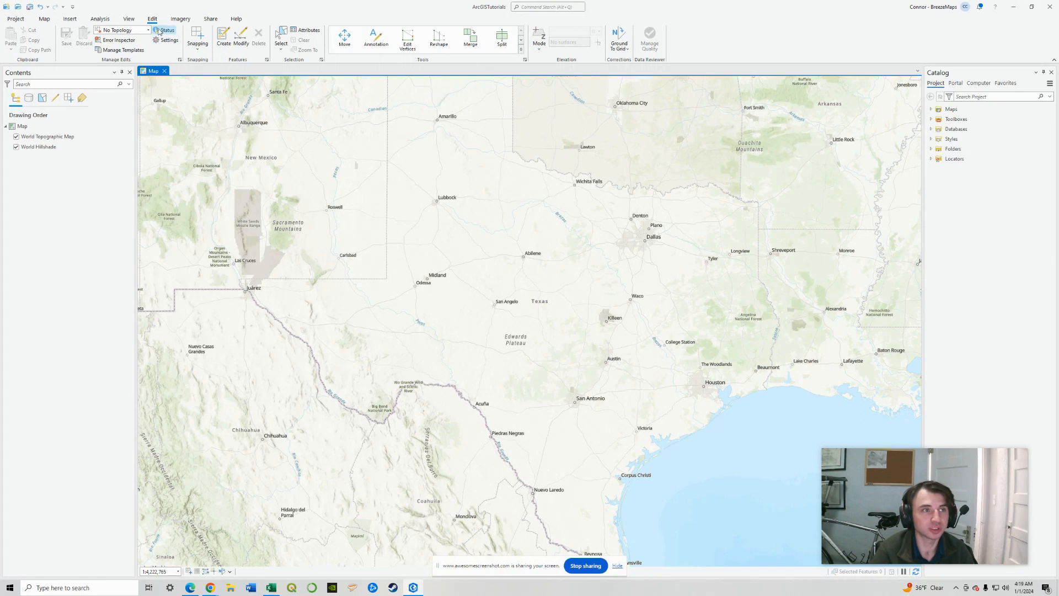
# Search the geoprocessing tools for Create Feature Class and open the Data Management version of the tool
pyautogui.click(129, 20)
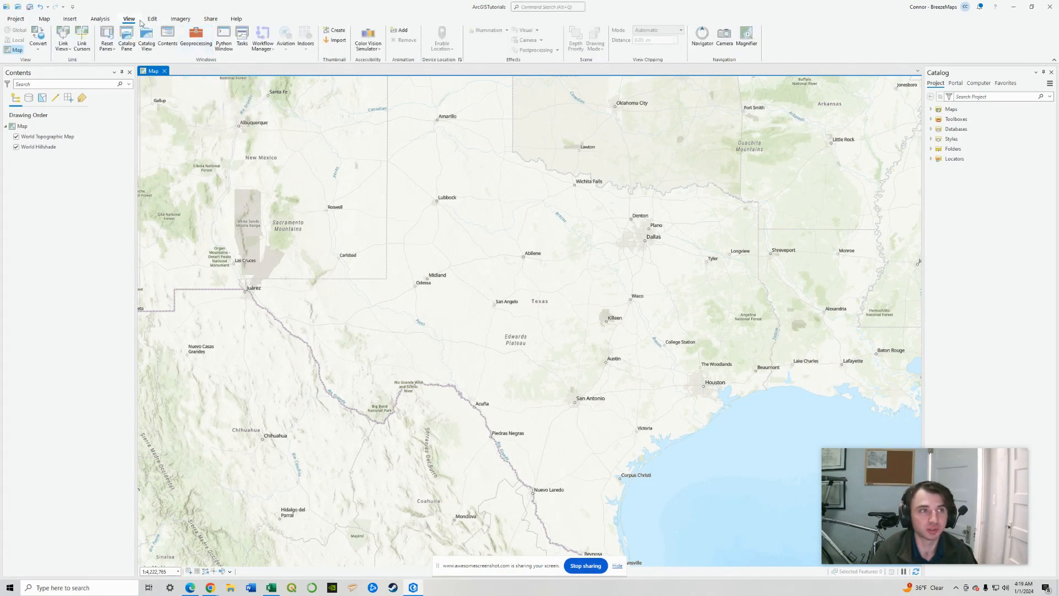
pyautogui.click(101, 19)
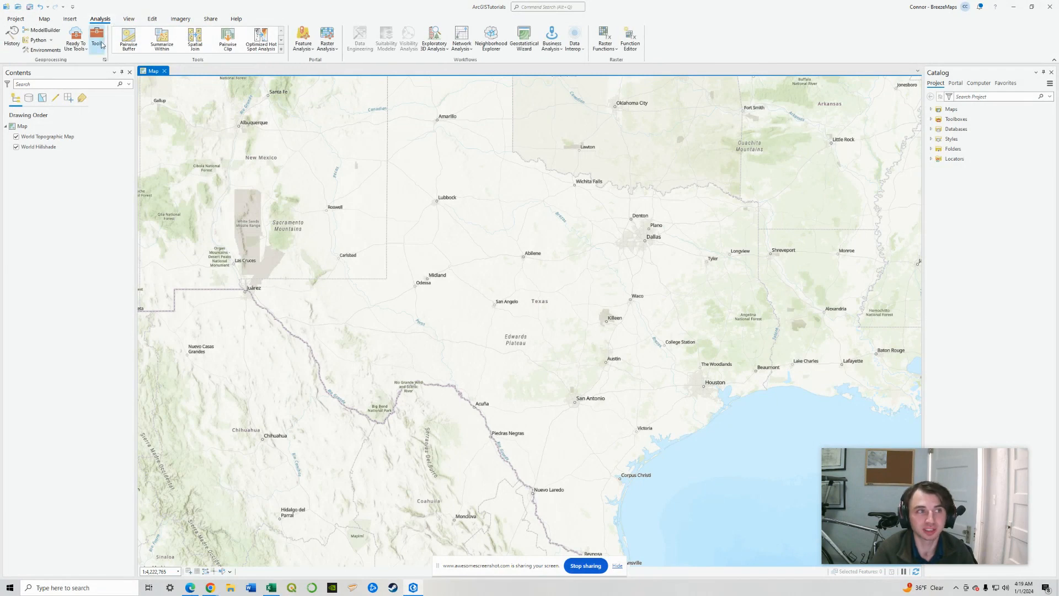
pyautogui.click(97, 40)
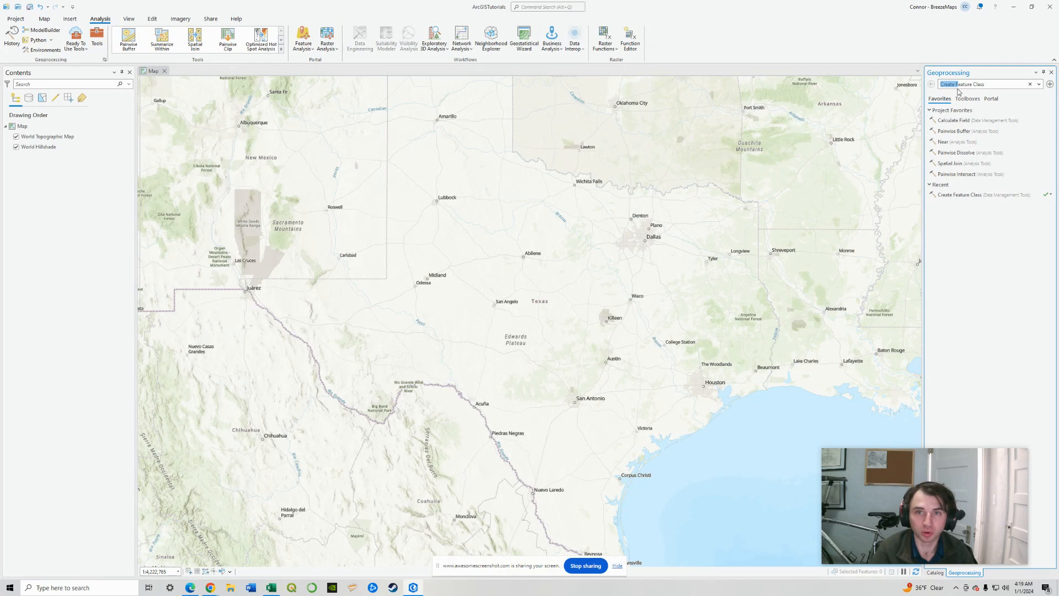
pyautogui.moveTo(941, 84); pyautogui.dragTo(993, 77)
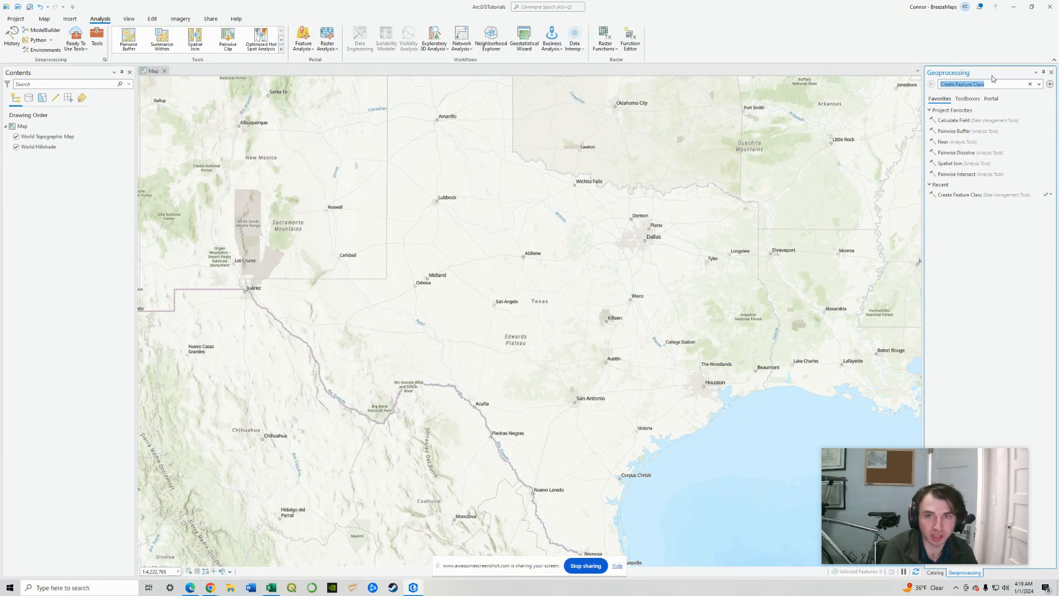
pyautogui.press('BackSpace')
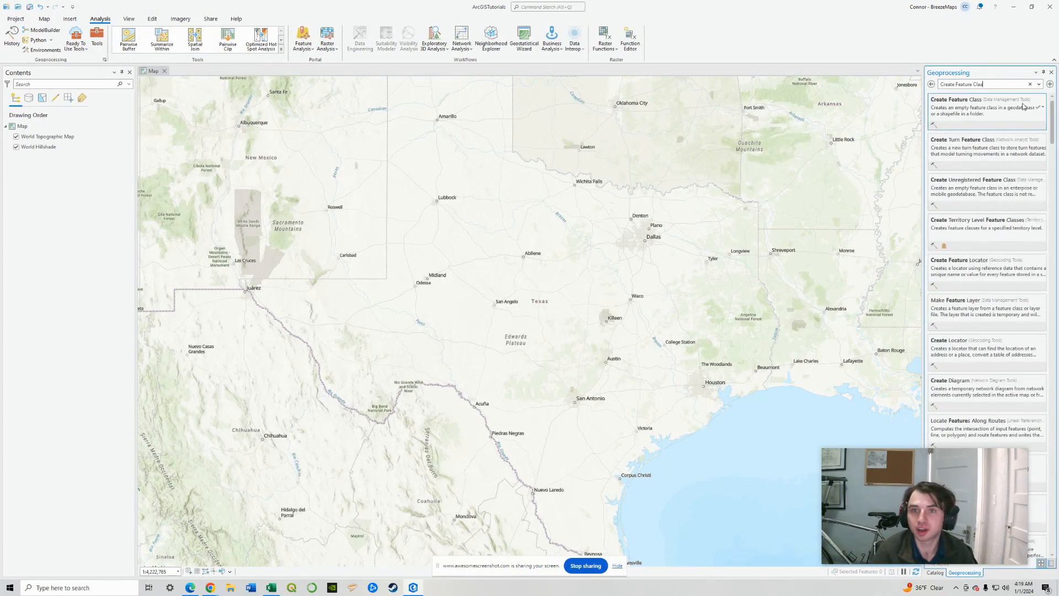
pyautogui.click(977, 109)
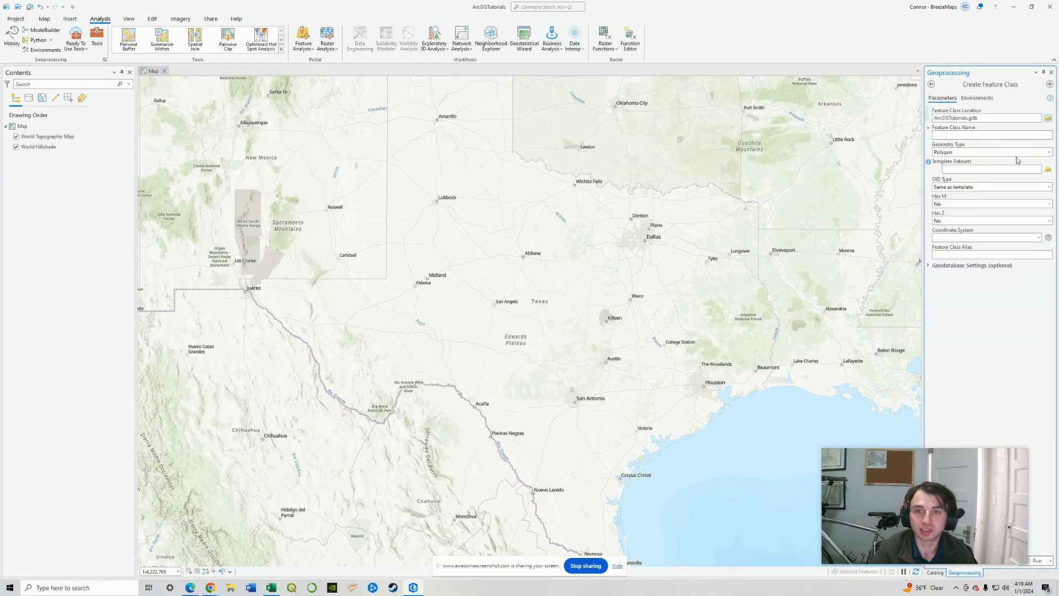
# Set the new feature class's geometry type to Point and its coordinate system to WGS_1984_Web_Mercator_Auxiliary_Sphere
pyautogui.click(990, 152)
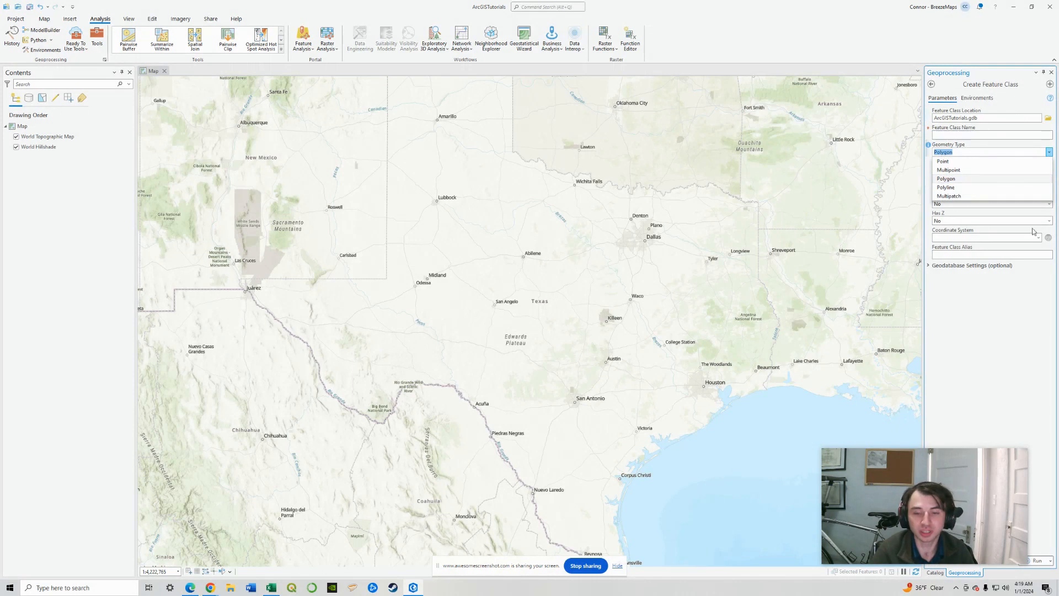
pyautogui.click(726, 257)
pyautogui.click(1050, 152)
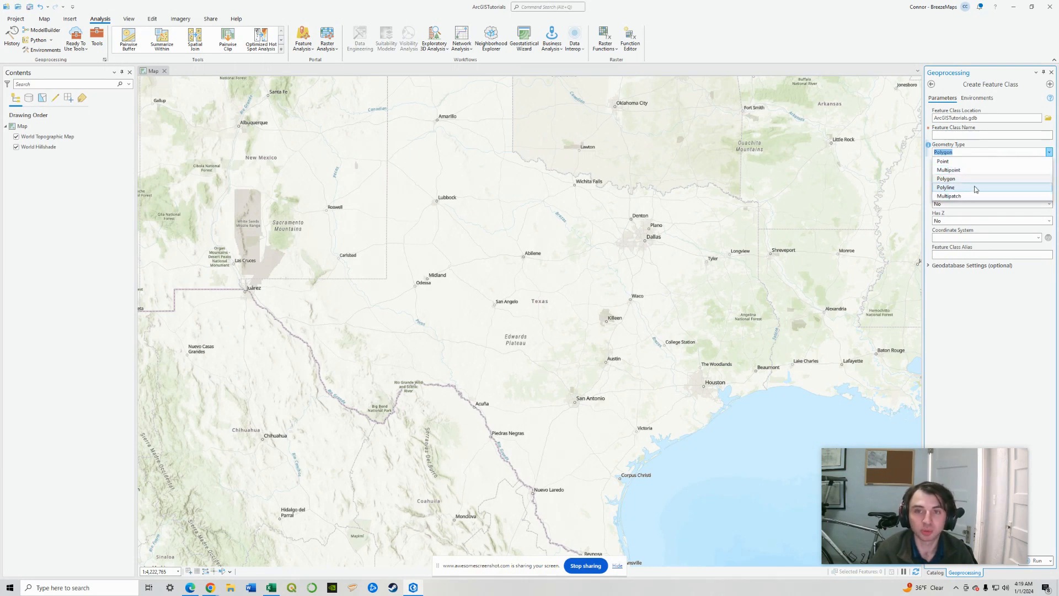
pyautogui.click(1010, 161)
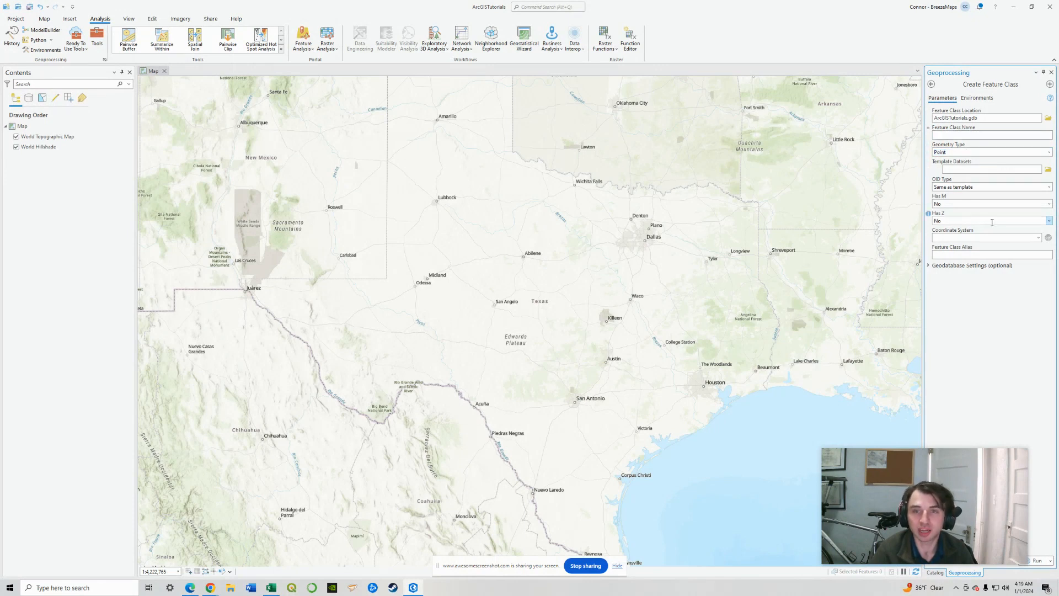
pyautogui.click(1039, 240)
pyautogui.click(993, 246)
# Enter the alias POint1 and the name Point1 for the feature class, and run the tool to create it
pyautogui.click(989, 254)
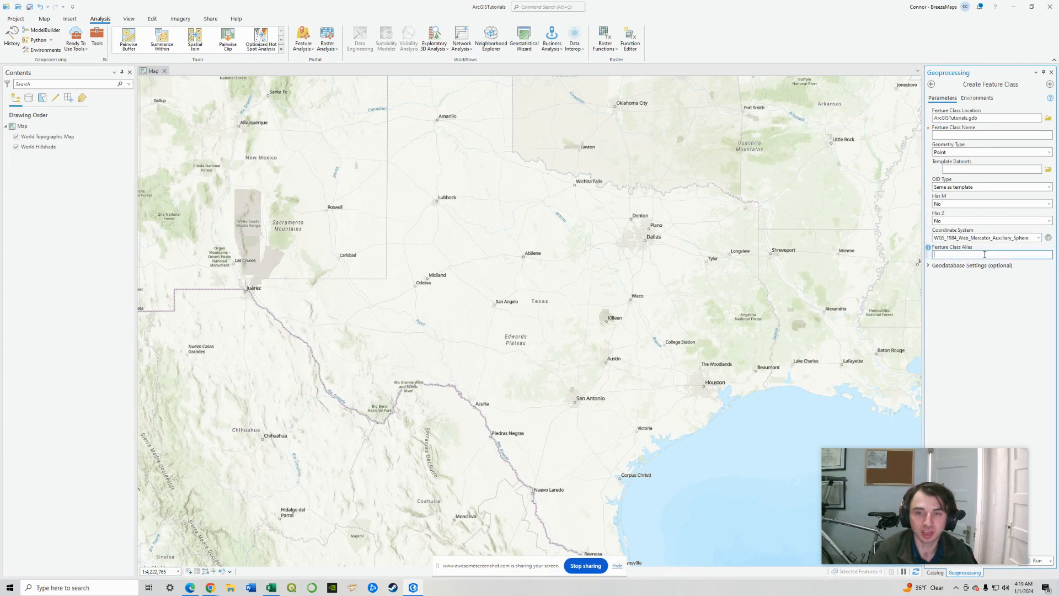
pyautogui.write('POint1')
pyautogui.click(982, 135)
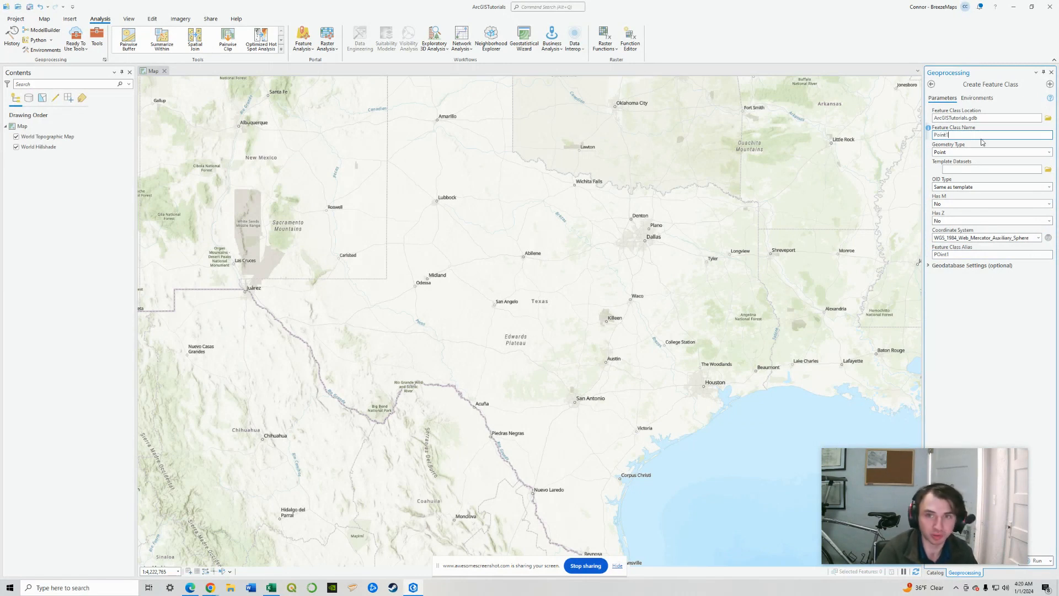
pyautogui.click(1006, 294)
pyautogui.click(1037, 561)
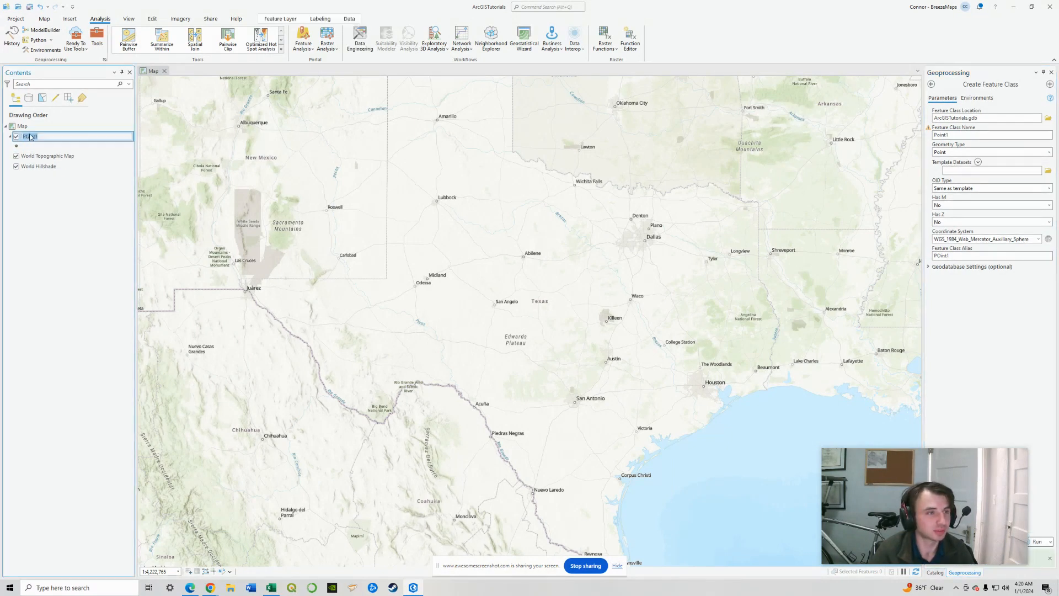
# Correct the spelling of the new point layer's name to Point1
pyautogui.click(26, 136)
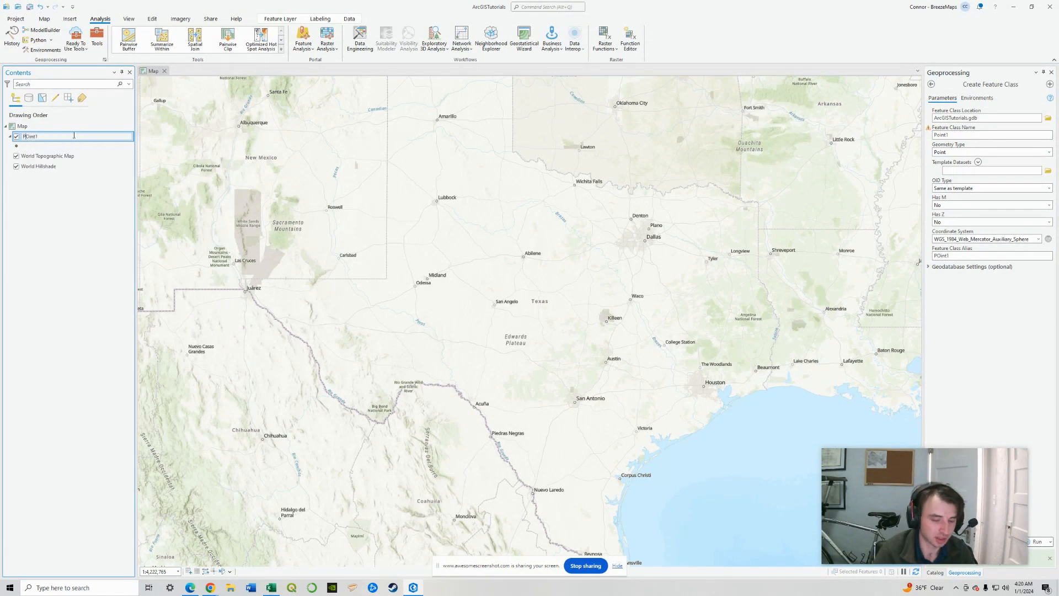
pyautogui.write('o')
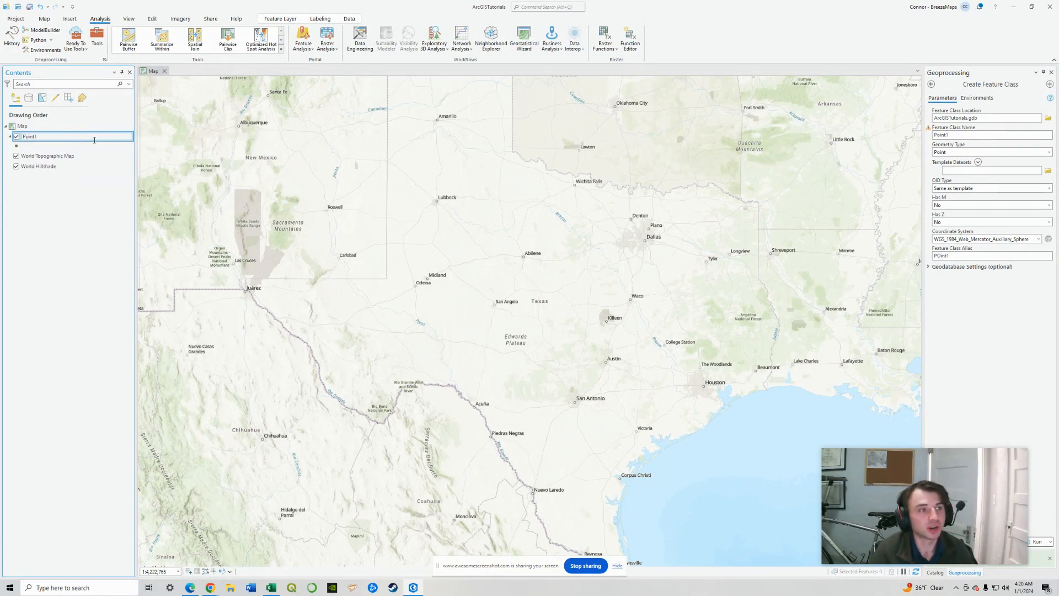
pyautogui.press('Return')
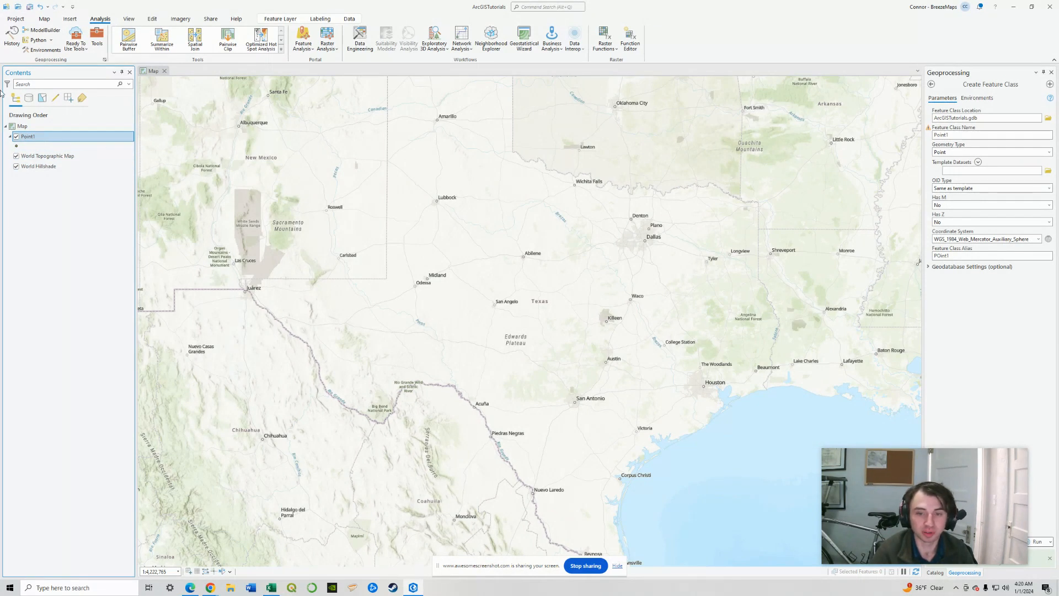
# Inspect the Point1 layer's attribute table for records and fields, and close it
pyautogui.rightClick(37, 138)
pyautogui.click(44, 144)
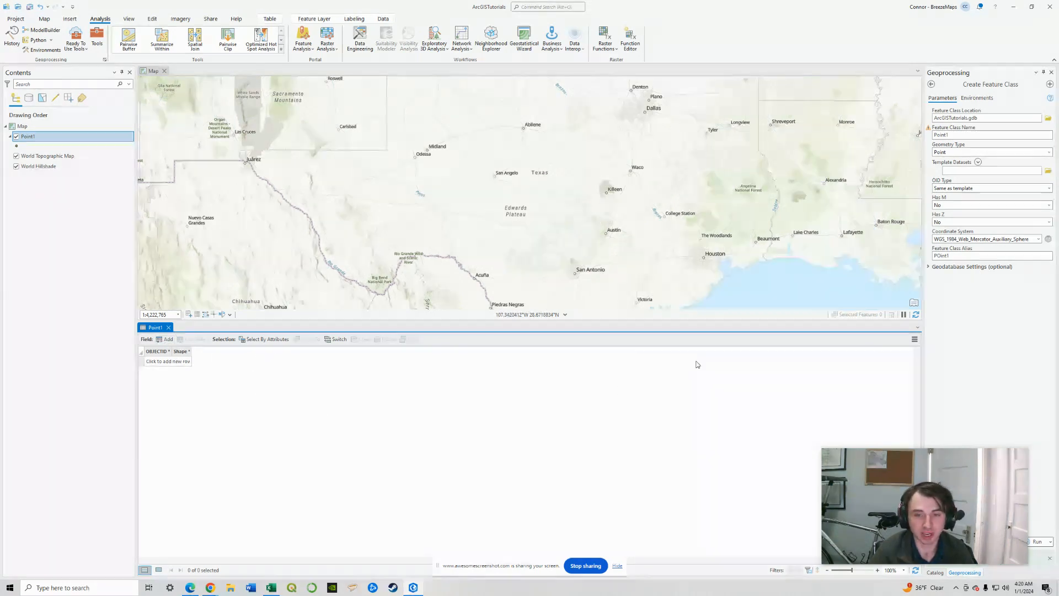
pyautogui.click(168, 327)
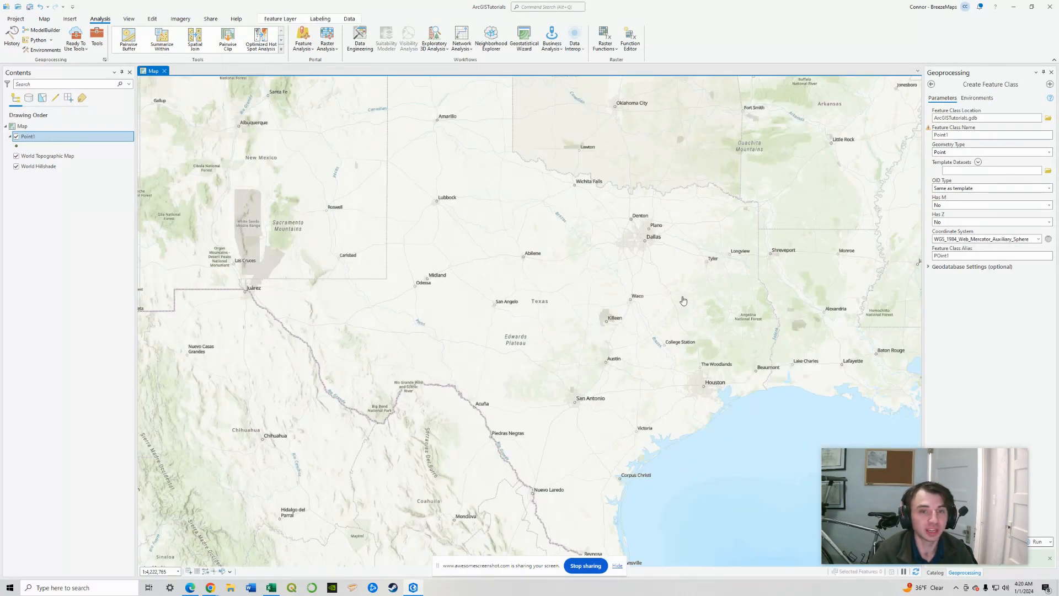
# Create point features in the Point1 layer at Abilene, Dallas, Killeen and Austin using its feature template
pyautogui.scroll(1, 690, 318)
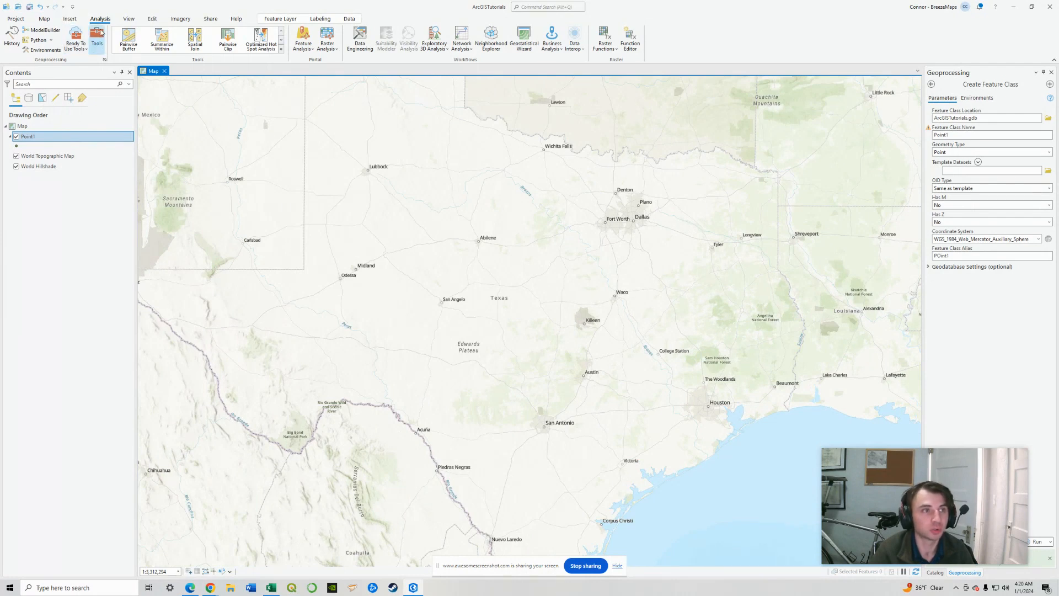
pyautogui.click(152, 18)
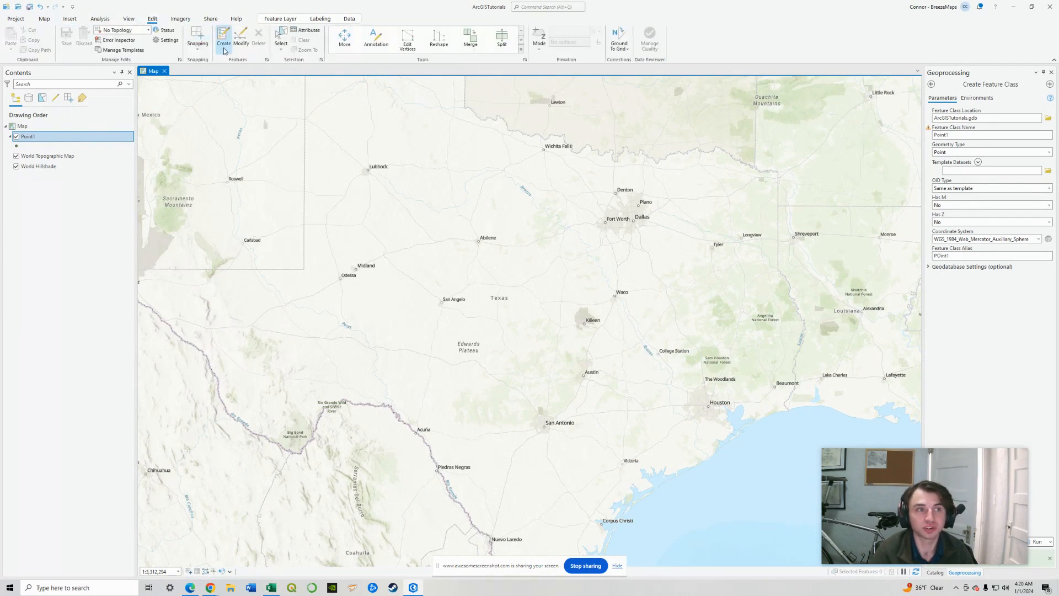
pyautogui.click(224, 51)
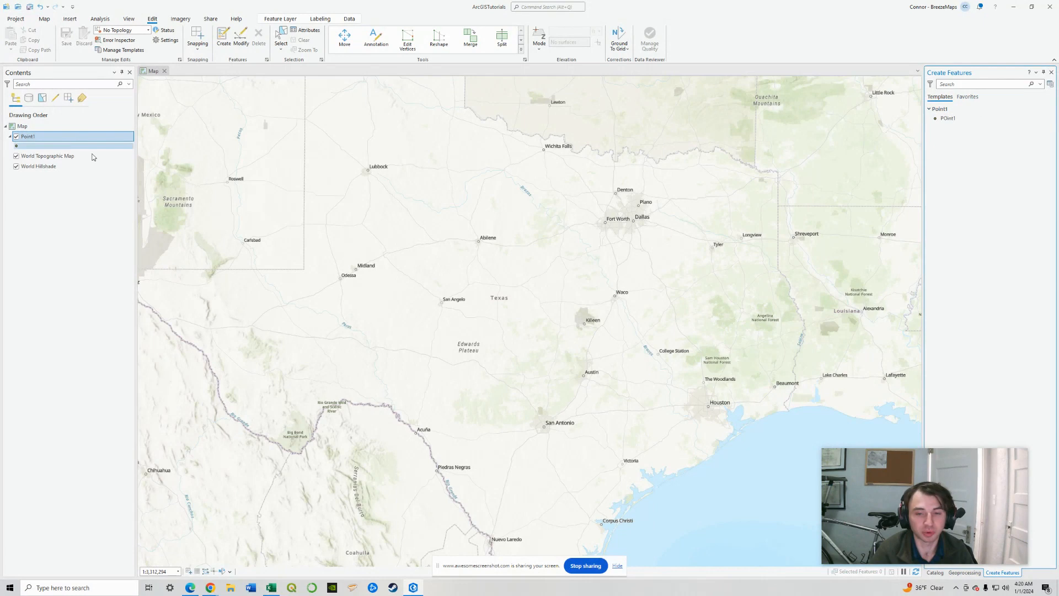
pyautogui.click(960, 120)
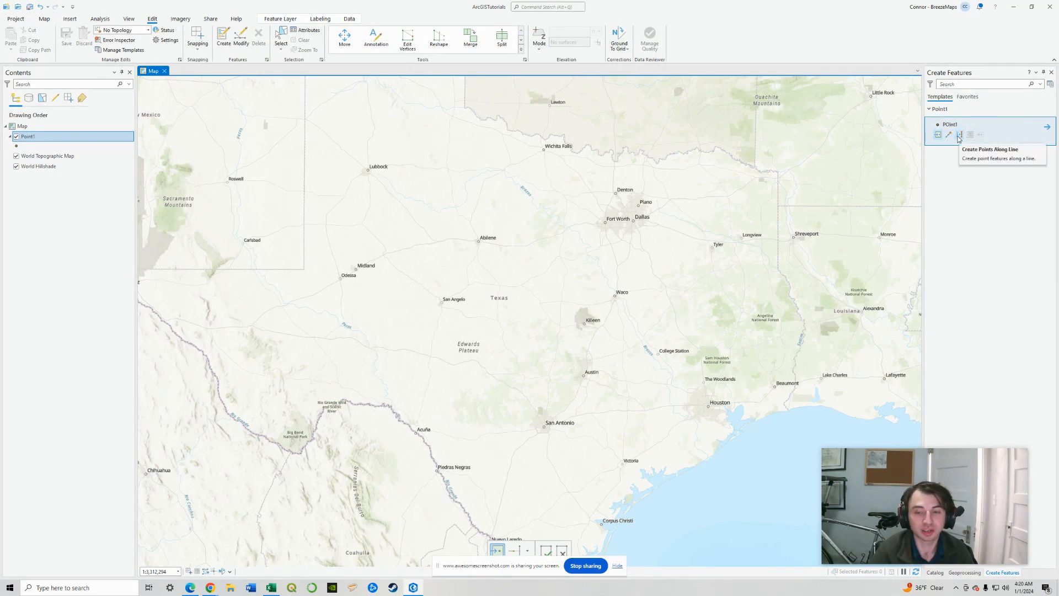
pyautogui.click(938, 134)
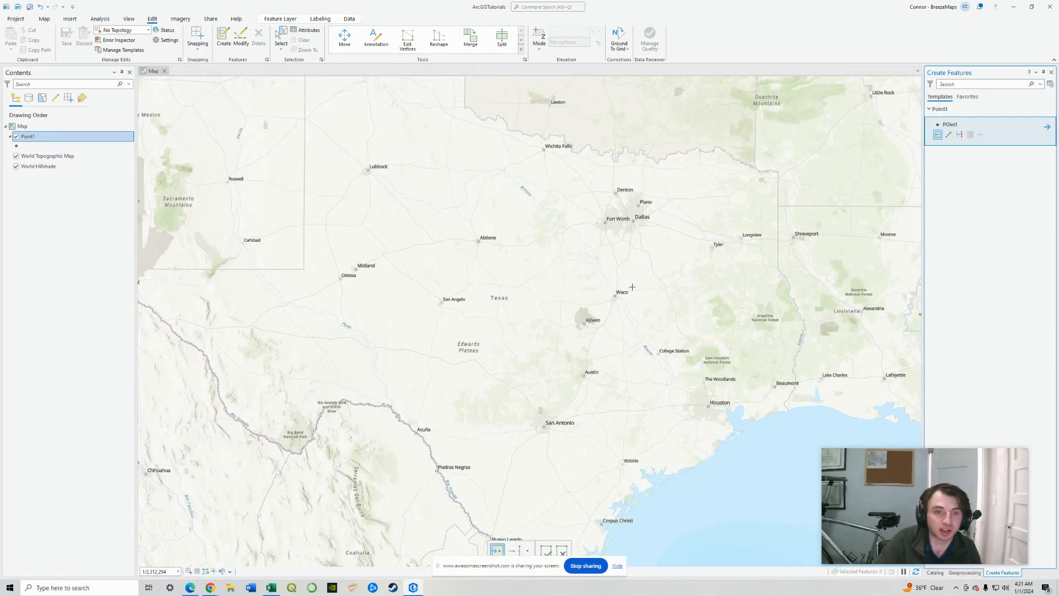
pyautogui.click(478, 241)
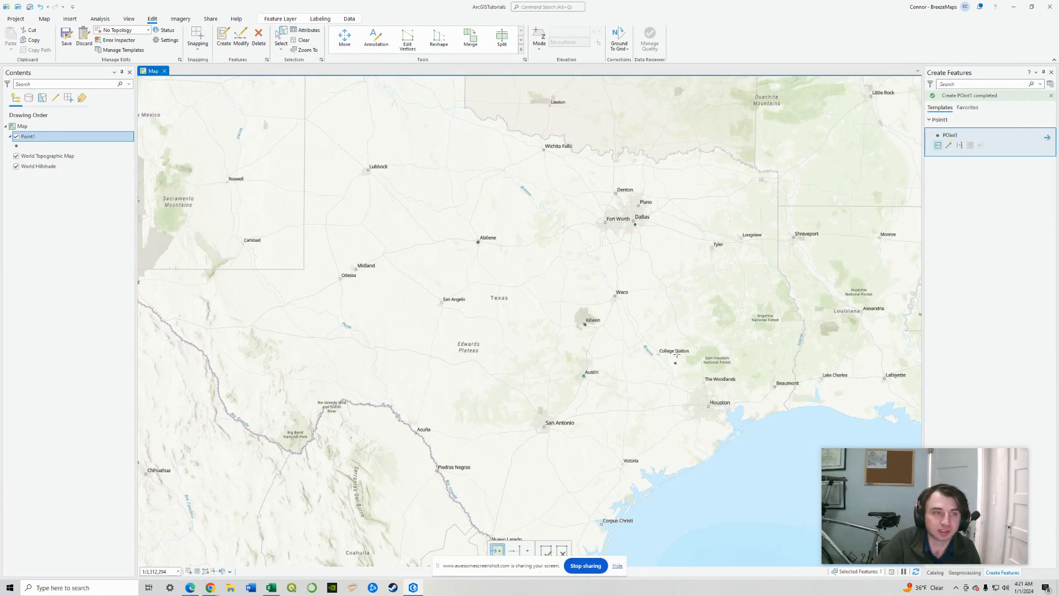
# Open the Point1 attribute table to review the new points, and save all edits
pyautogui.rightClick(53, 140)
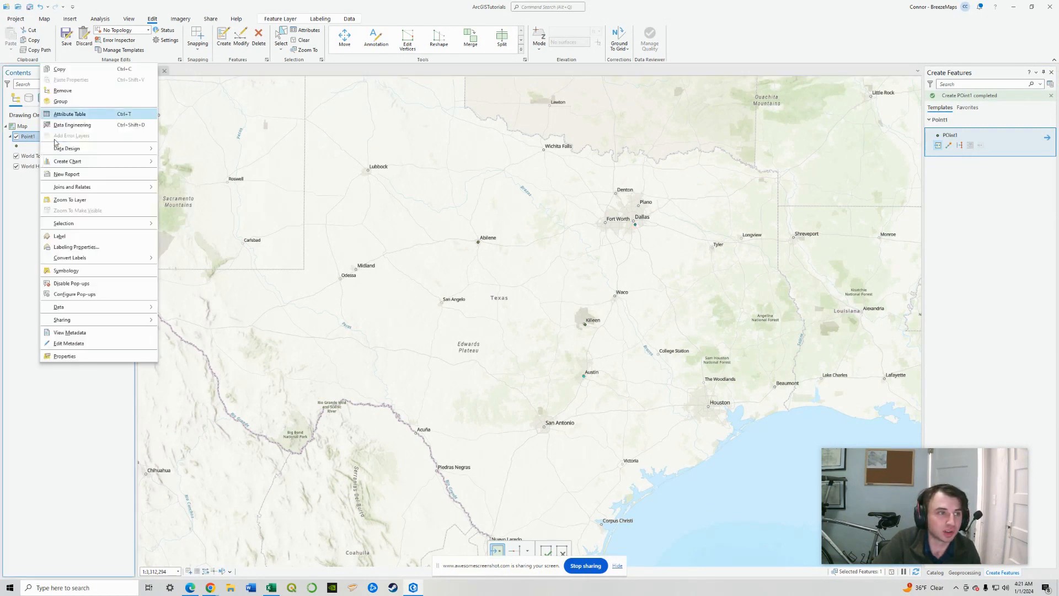
pyautogui.click(66, 113)
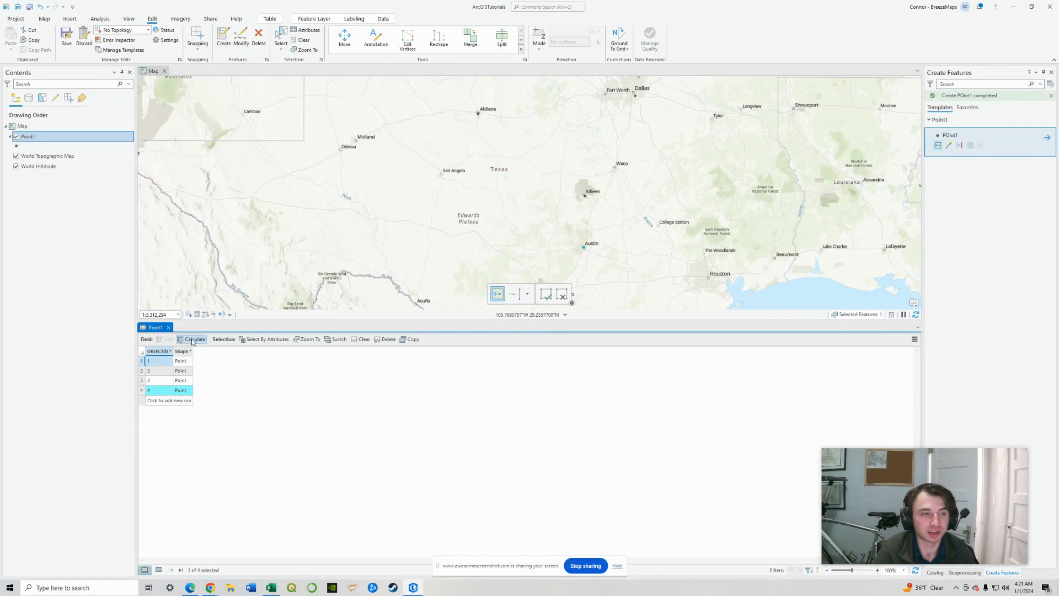
pyautogui.click(67, 36)
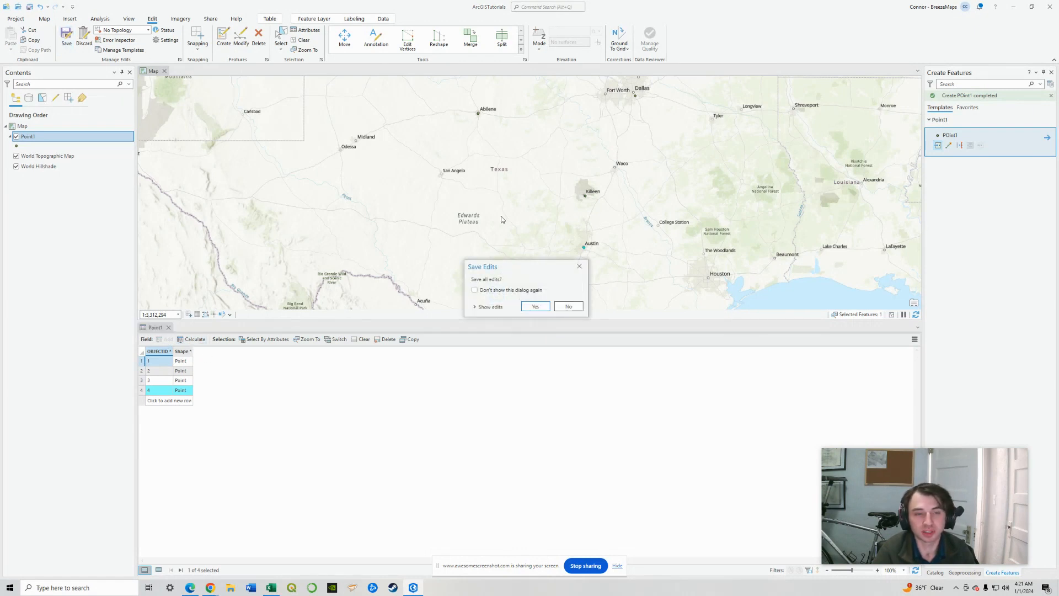
pyautogui.click(535, 307)
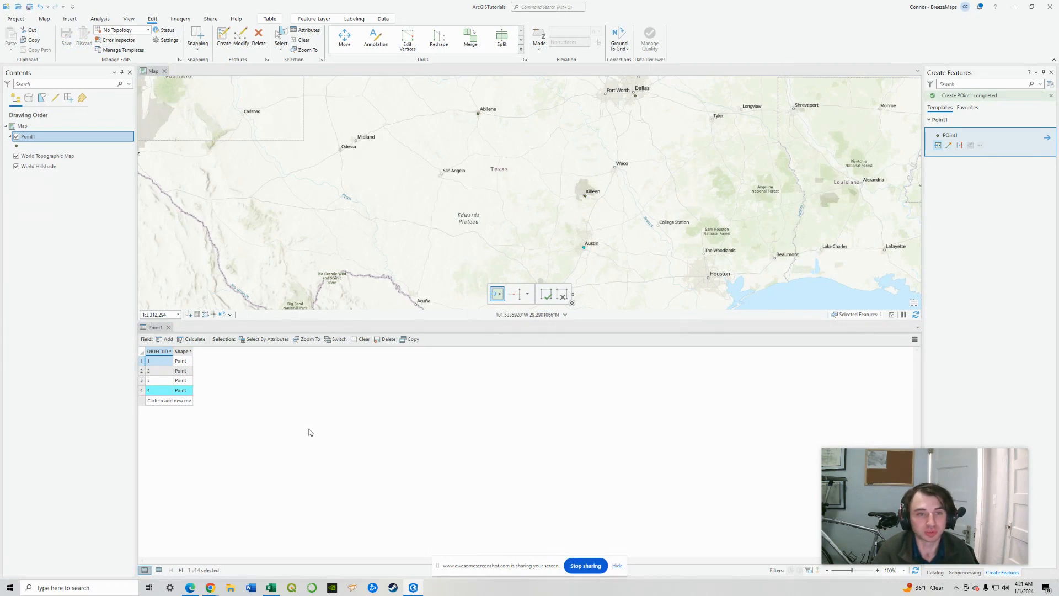
# View the Calculate Field dialog for Point1 without applying anything, and close the attribute table
pyautogui.click(194, 339)
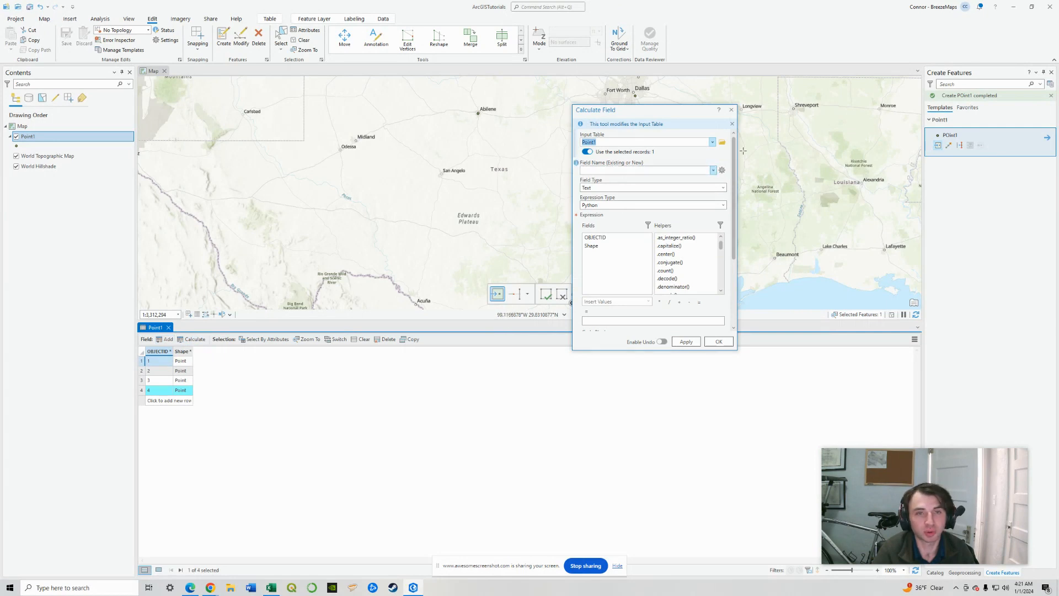
pyautogui.click(732, 110)
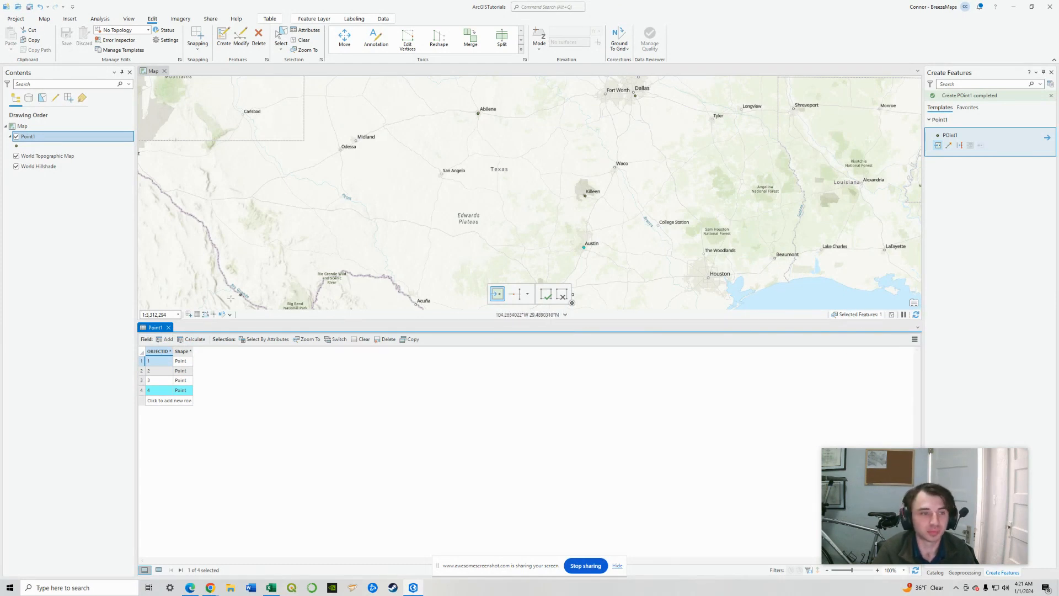
pyautogui.click(168, 328)
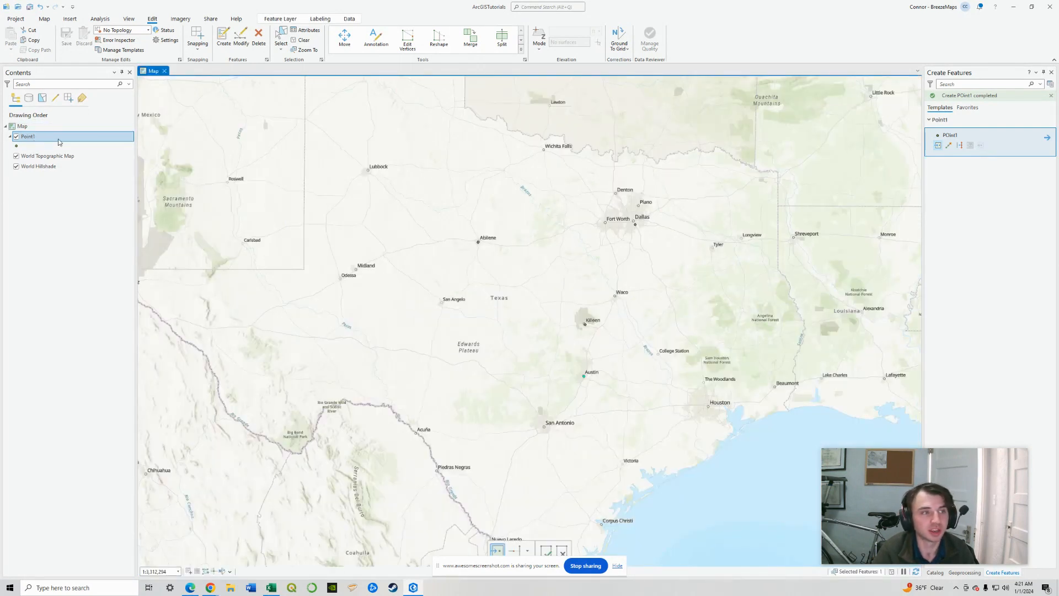
# Add seven more points across central and eastern Texas, save all edits with the Point1 attribute table open, and close the table
pyautogui.click(582, 298)
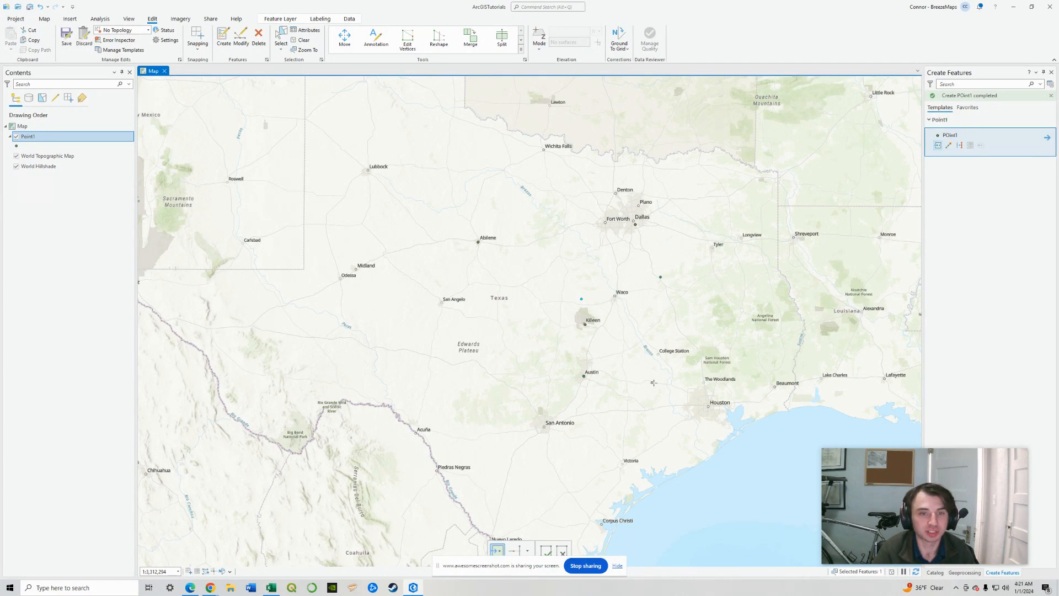
pyautogui.rightClick(66, 138)
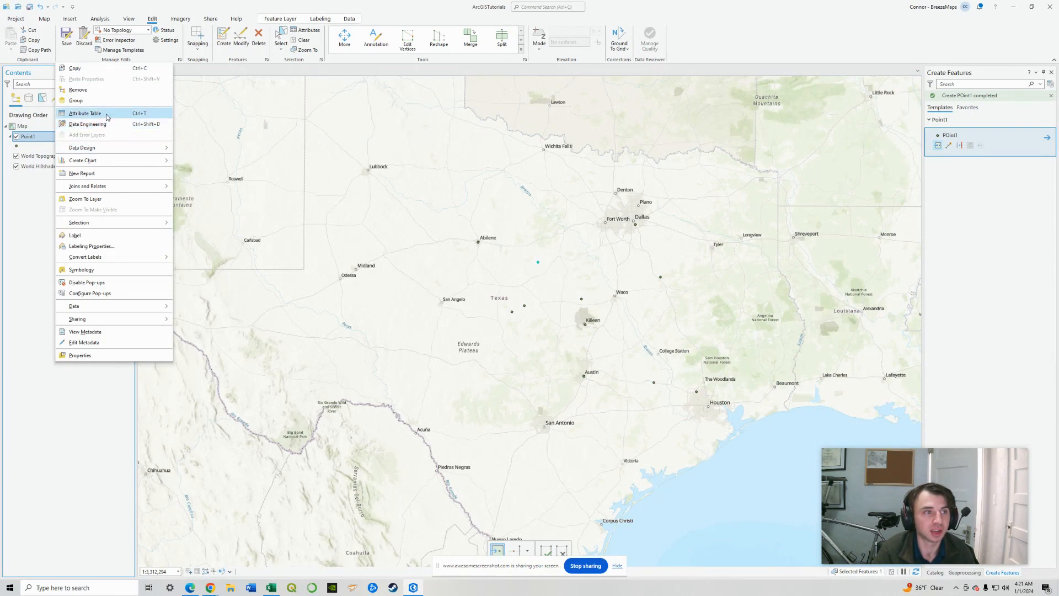
pyautogui.click(82, 113)
pyautogui.click(66, 44)
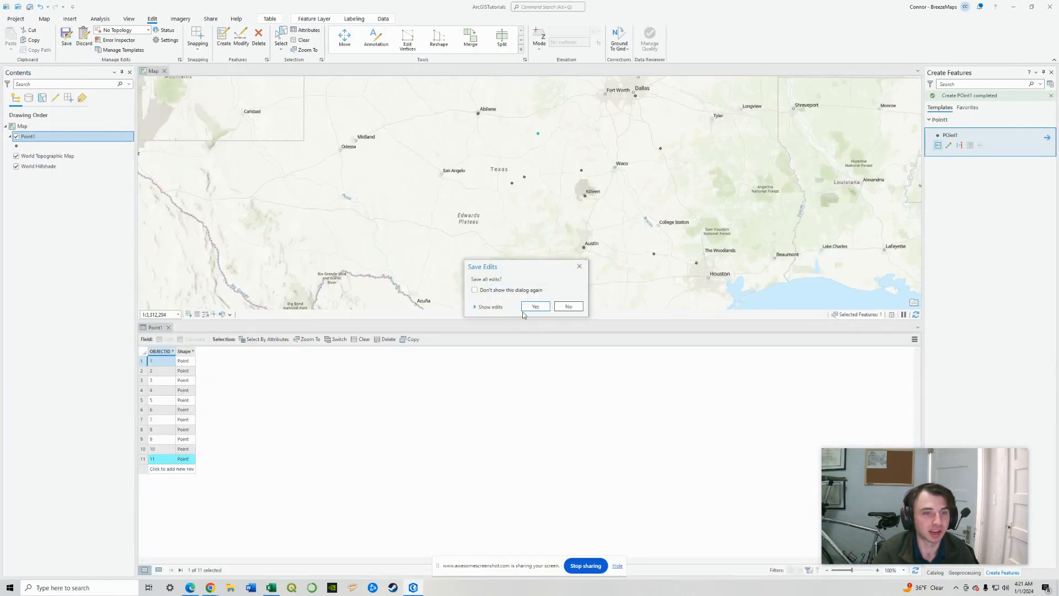
pyautogui.click(535, 305)
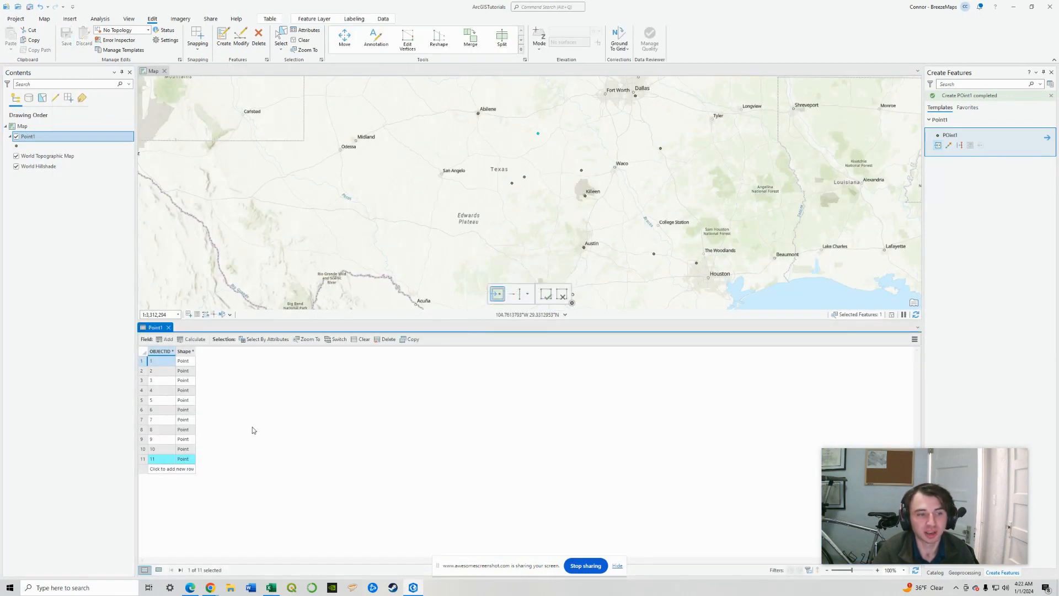
pyautogui.click(169, 327)
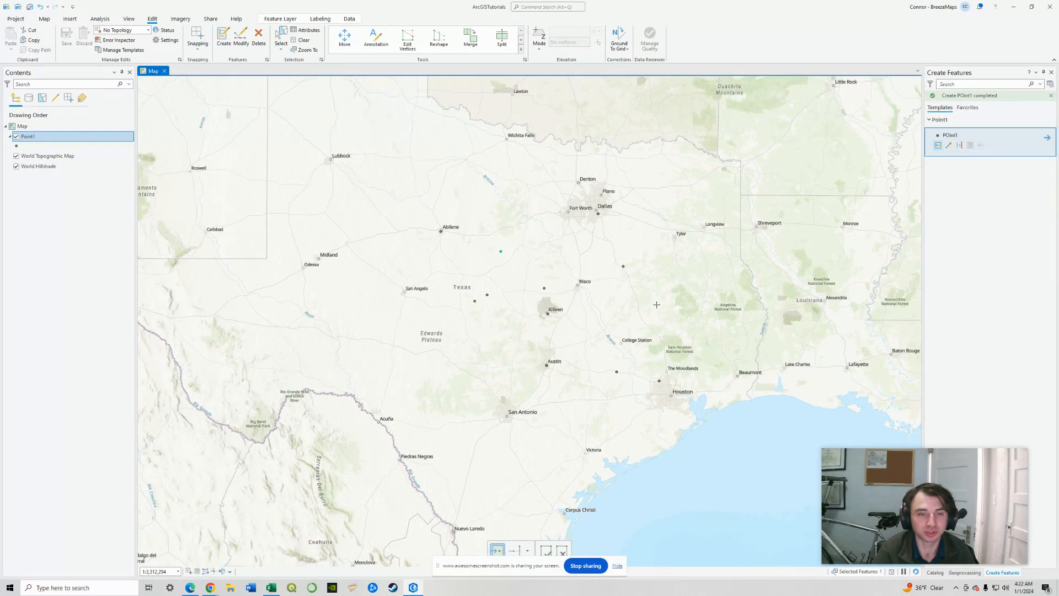
pyautogui.scroll(2, 656, 303)
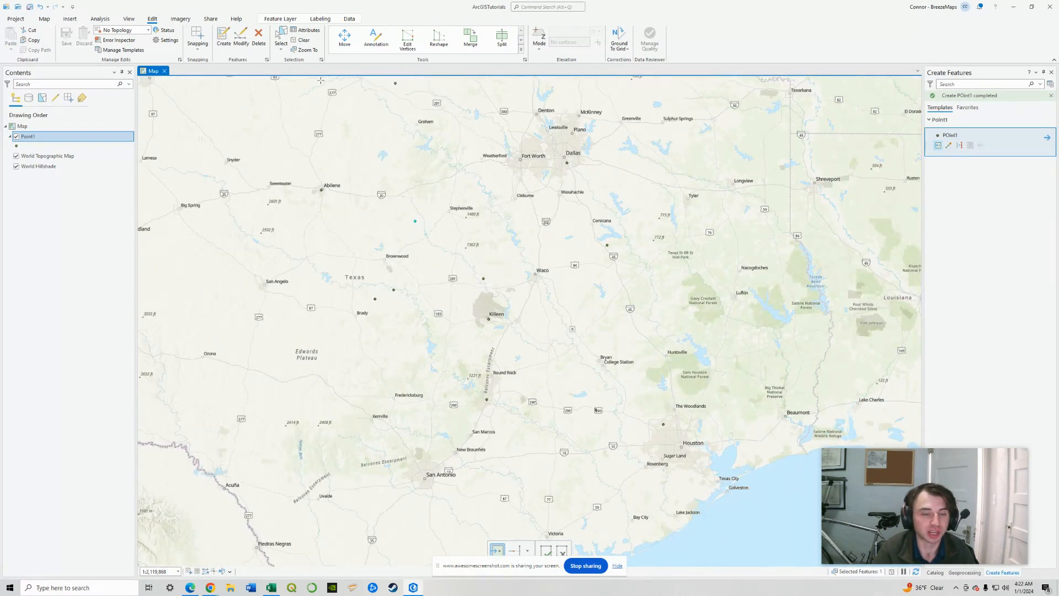
pyautogui.moveTo(502, 267); pyautogui.dragTo(551, 259)
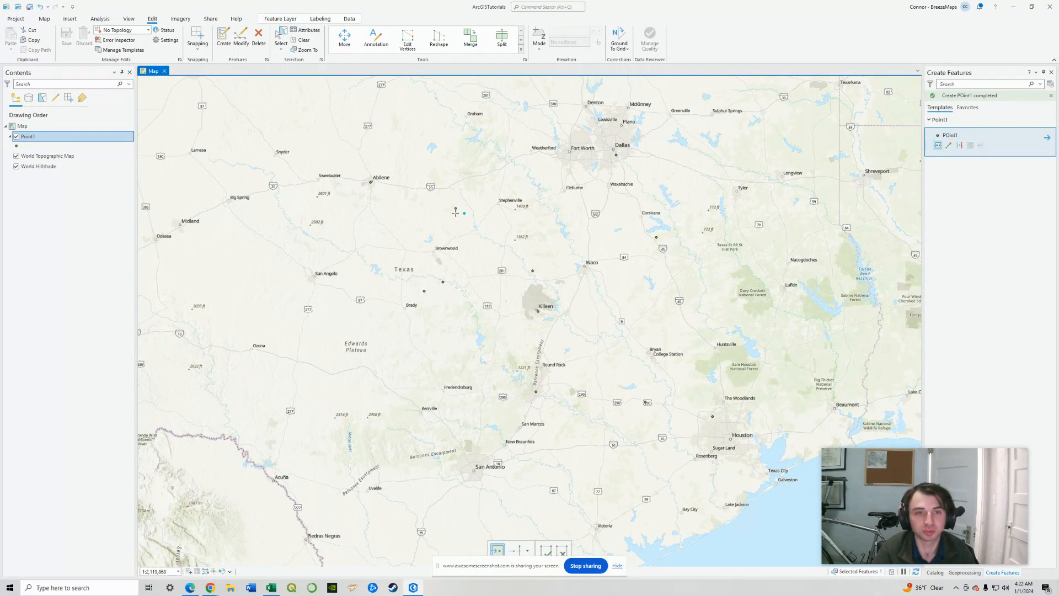
pyautogui.scroll(2, 457, 201)
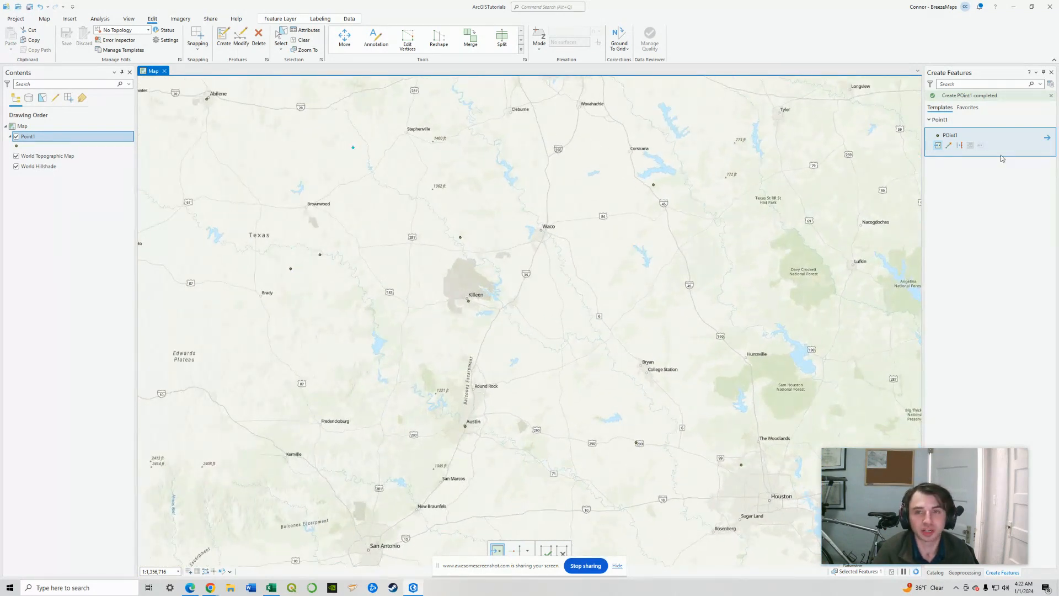
pyautogui.click(965, 84)
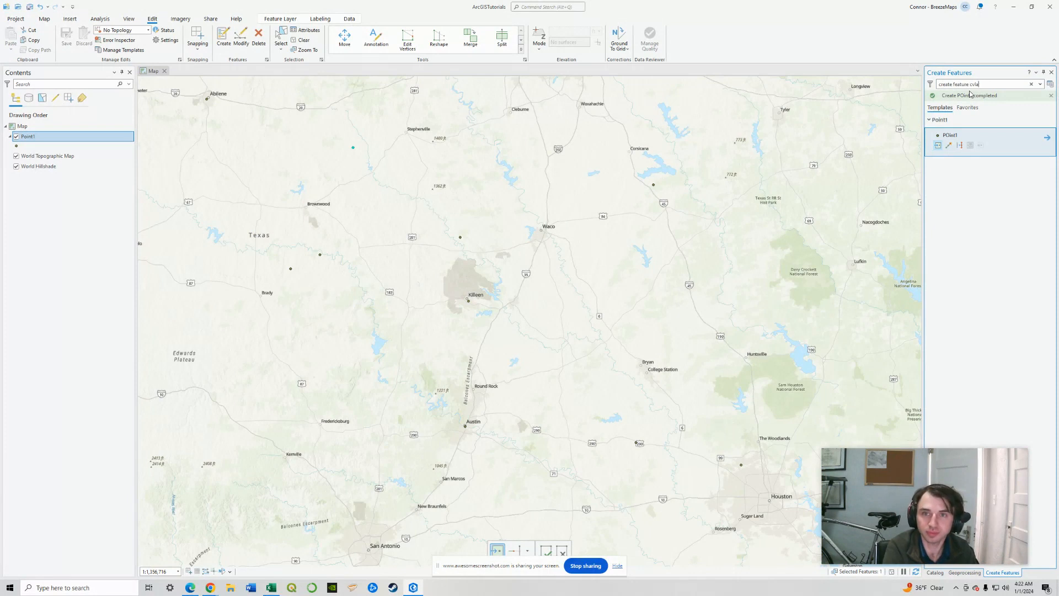
pyautogui.press('BackSpace')
pyautogui.press('BackSpace')
pyautogui.press('BackSpace')
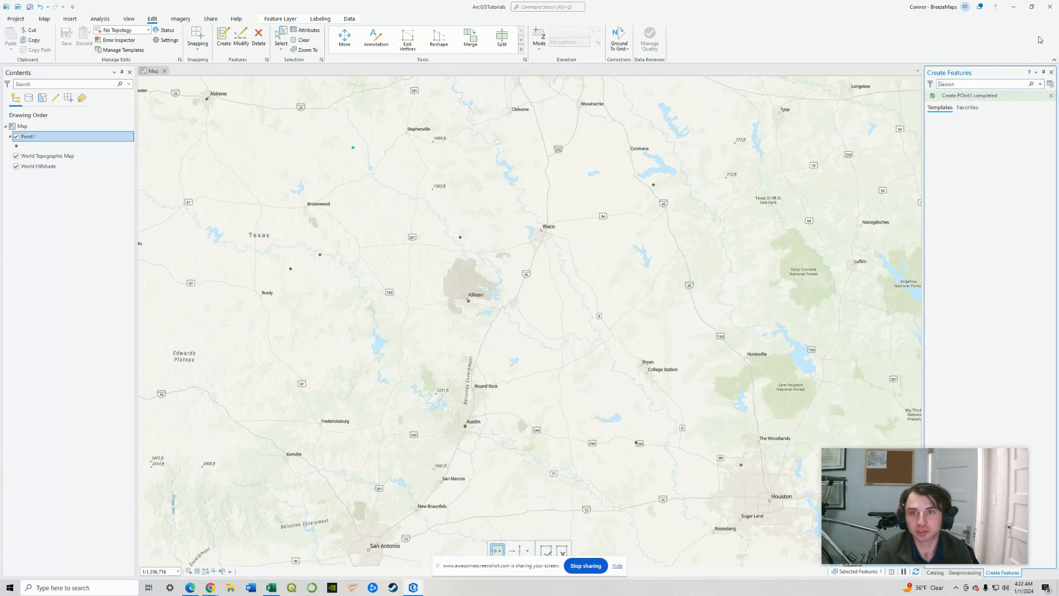
# Create a second point feature class in ArcGISTutorials.gdb with both its name and alias set to Point2
pyautogui.click(1051, 72)
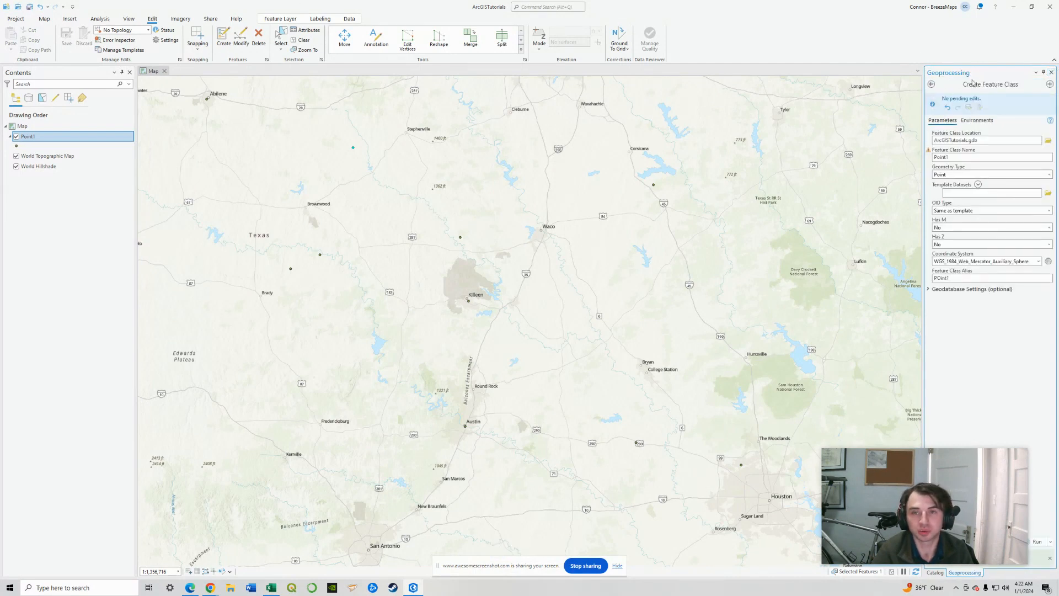
pyautogui.click(974, 158)
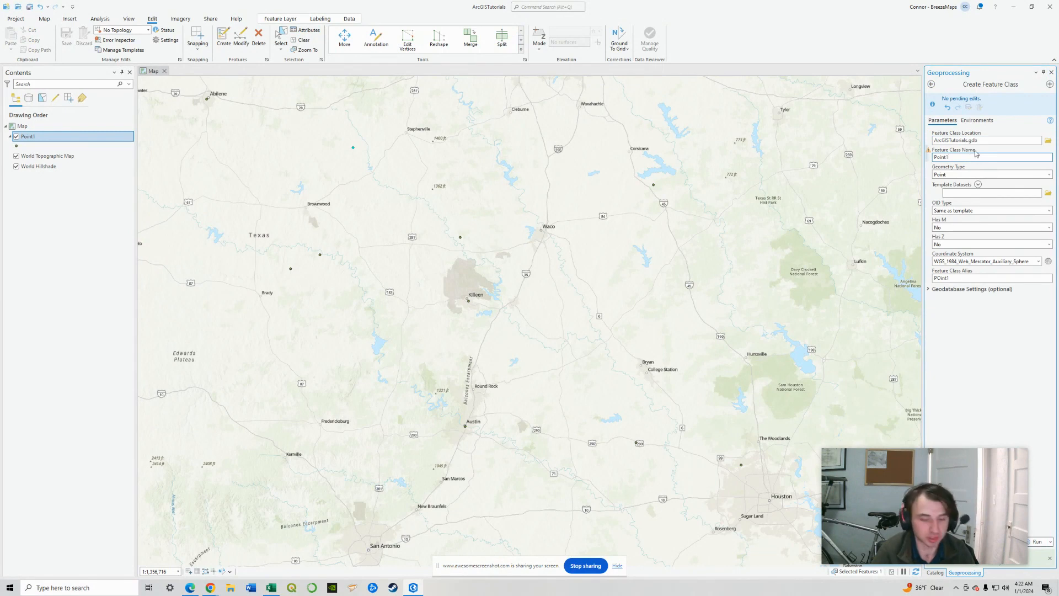
pyautogui.click(971, 279)
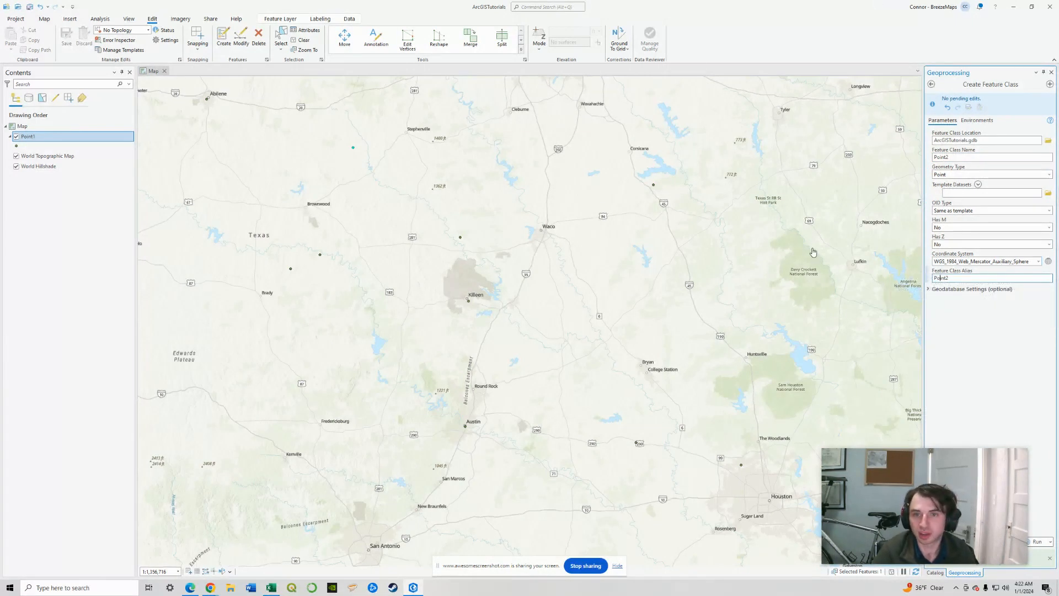
pyautogui.click(1037, 543)
# Create seven point features in the Point2 layer at Waco and across the surrounding Killeen area using its feature template
pyautogui.click(50, 138)
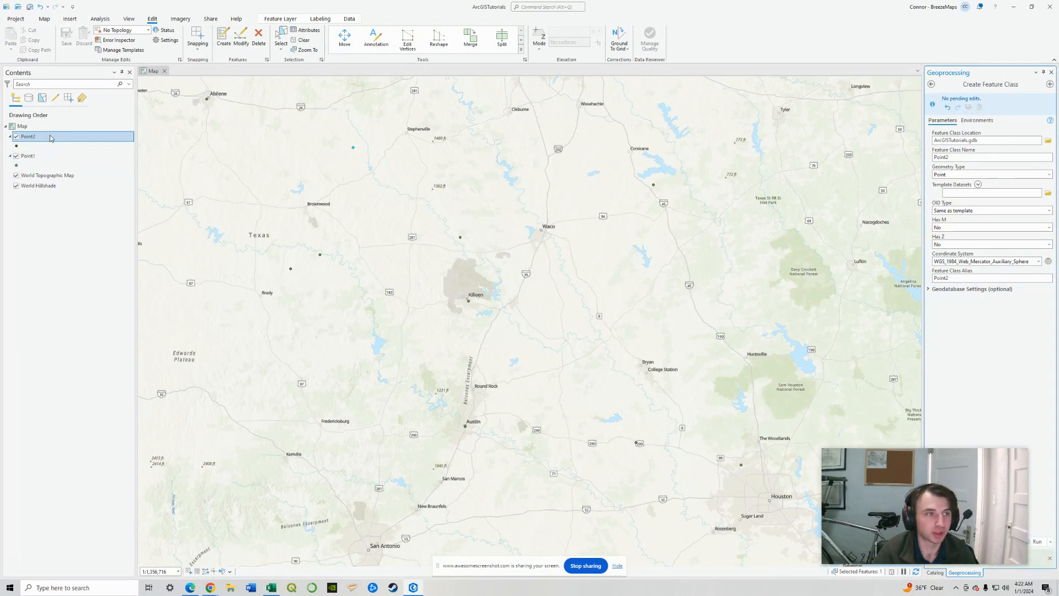
pyautogui.click(56, 156)
pyautogui.click(62, 137)
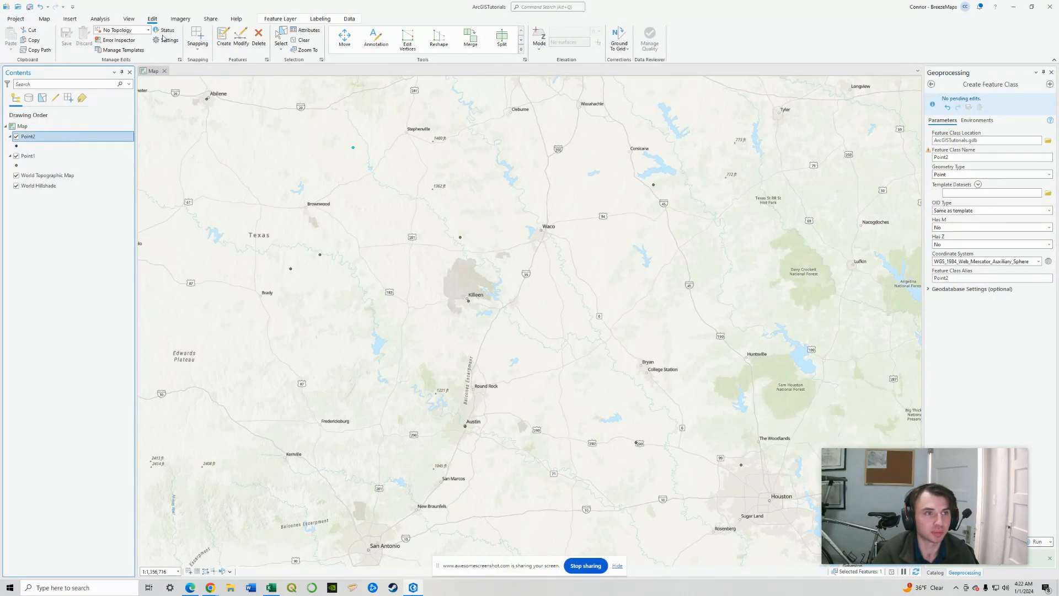
pyautogui.click(221, 39)
pyautogui.click(952, 140)
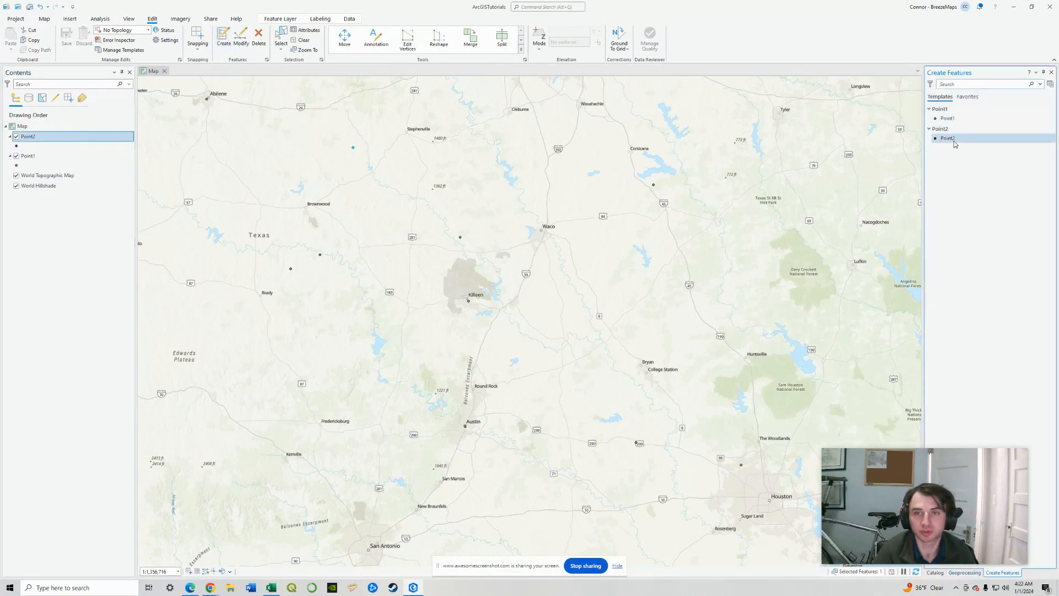
pyautogui.click(540, 231)
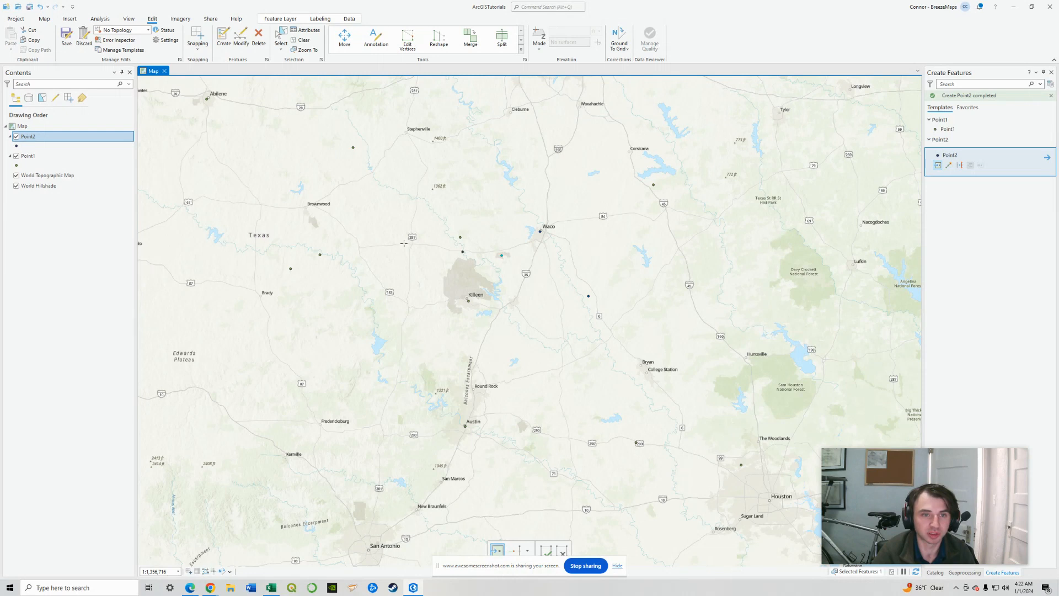
# Open the attribute tables of Point2 and Point1 to compare their records, and close both tables
pyautogui.rightClick(84, 135)
pyautogui.click(128, 111)
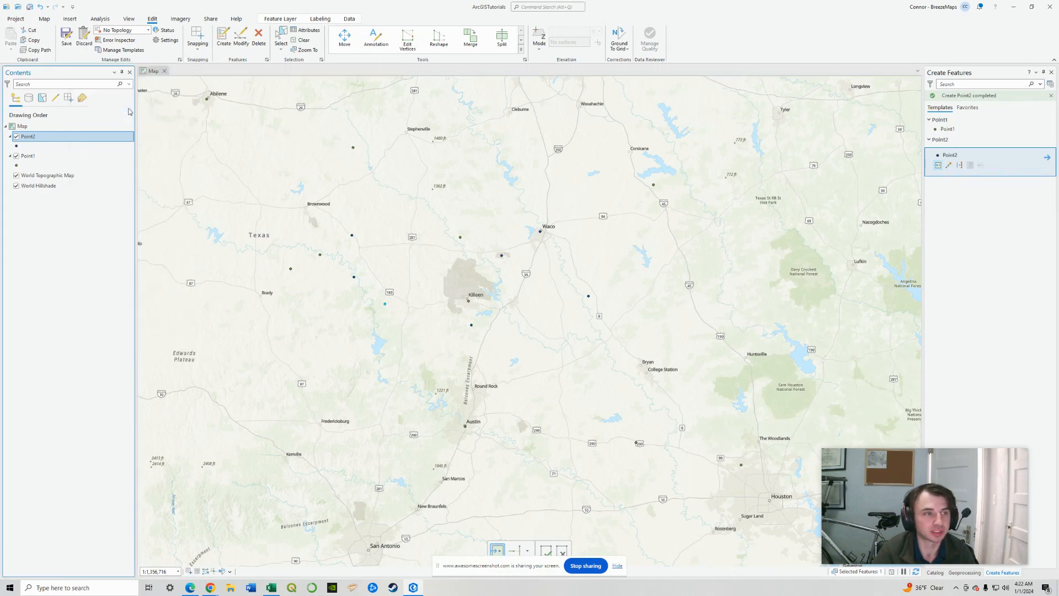
pyautogui.click(58, 156)
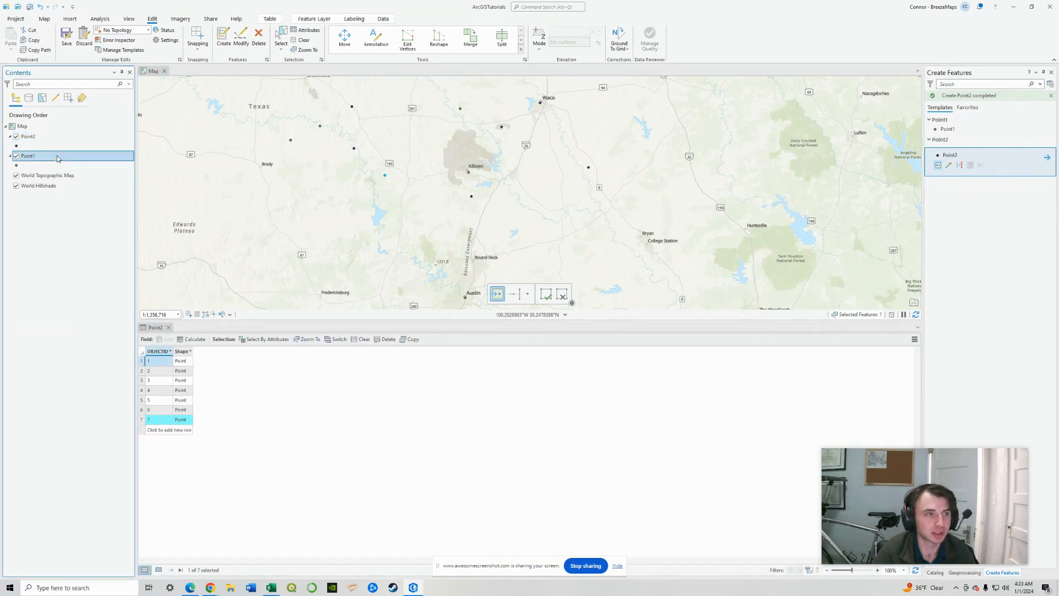
pyautogui.rightClick(58, 157)
pyautogui.click(370, 519)
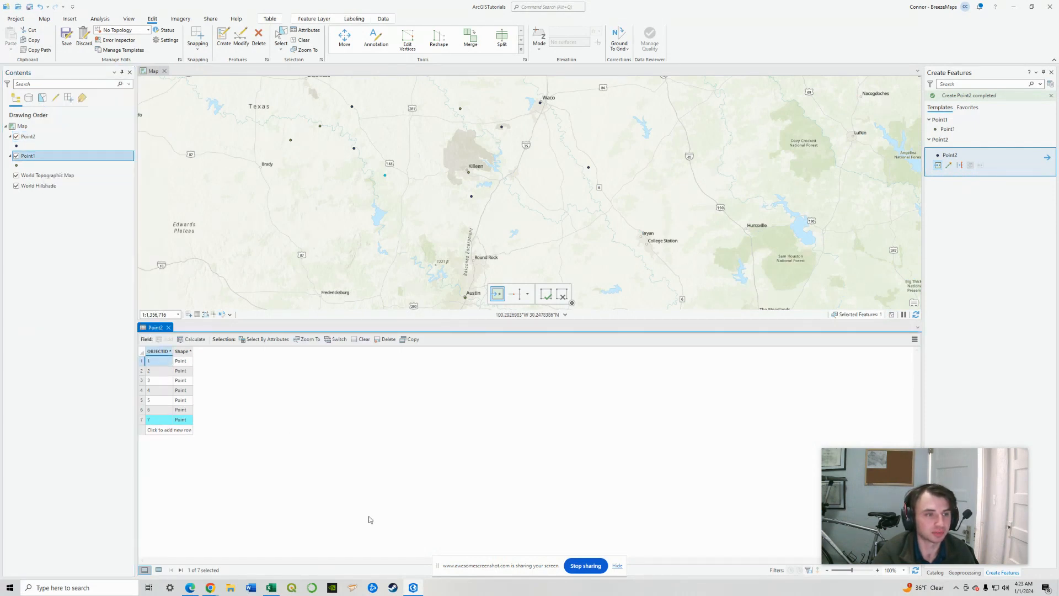
pyautogui.rightClick(75, 155)
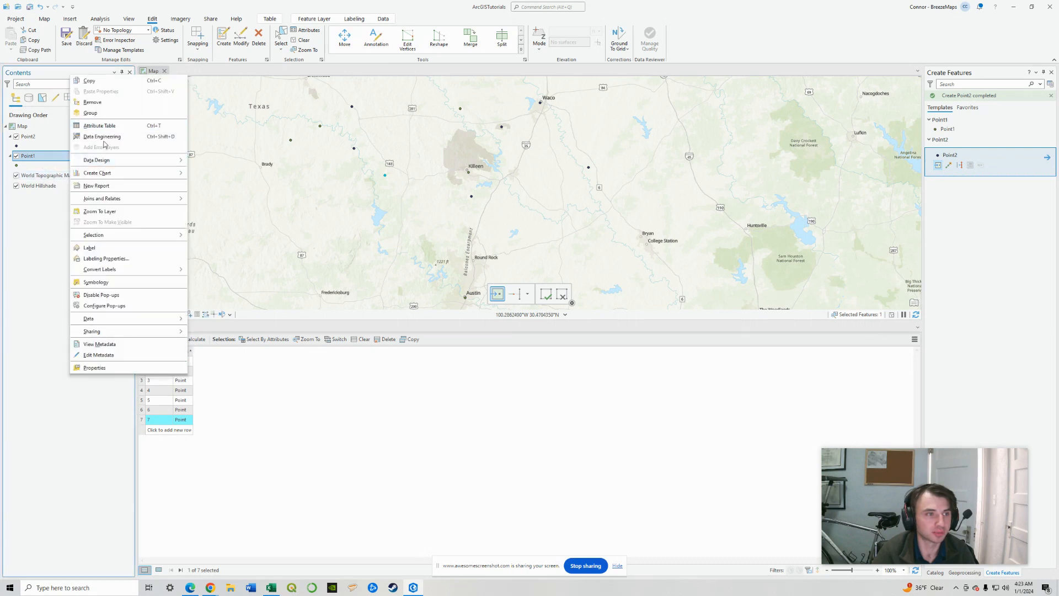
pyautogui.click(117, 128)
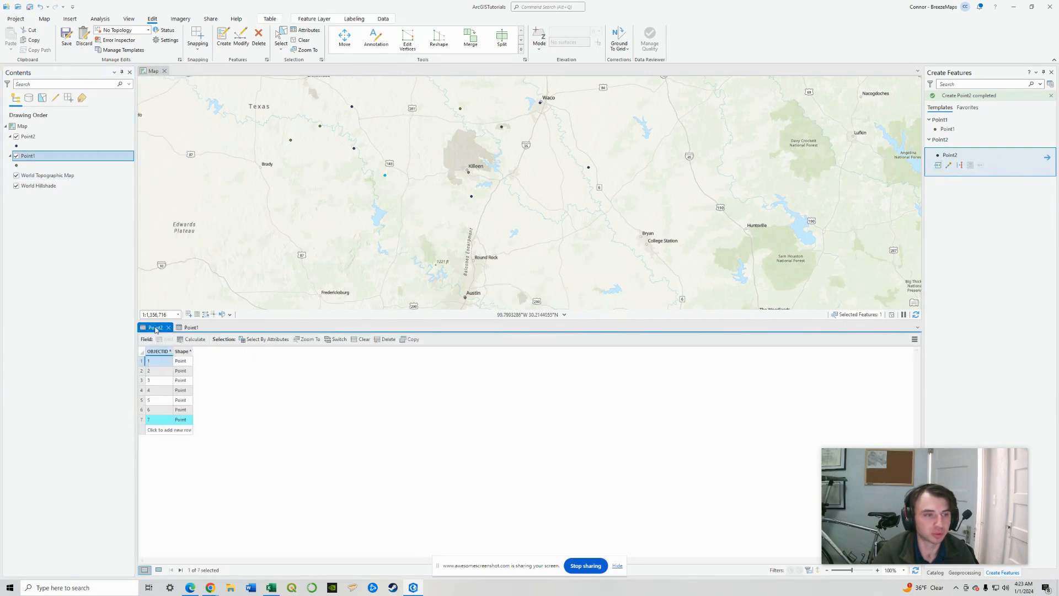
pyautogui.scroll(-2, 427, 243)
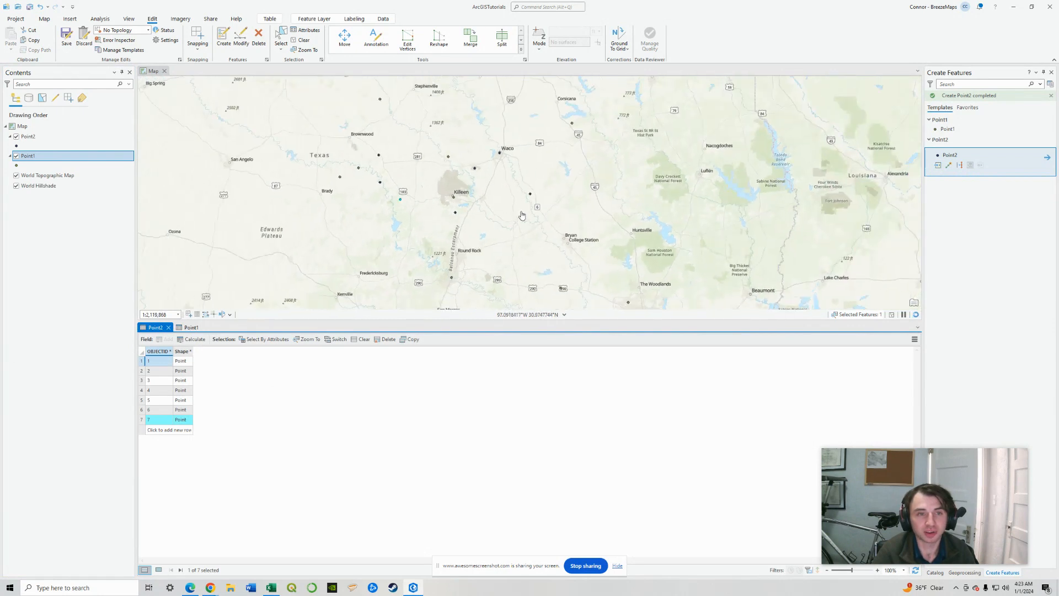
pyautogui.click(169, 327)
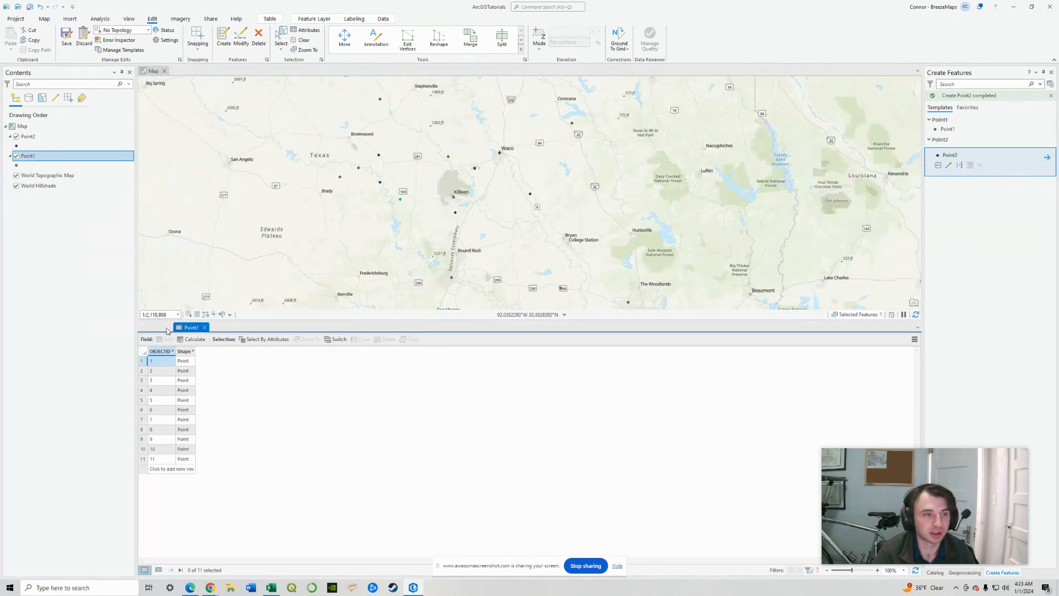
pyautogui.click(169, 328)
pyautogui.moveTo(526, 187); pyautogui.dragTo(569, 171)
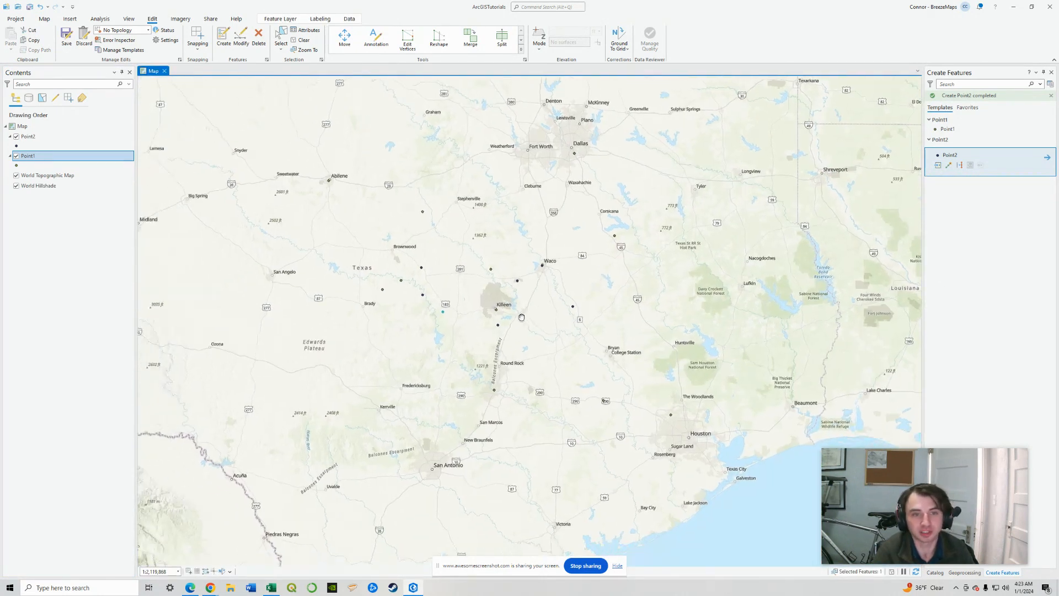
pyautogui.scroll(2, 552, 326)
pyautogui.moveTo(448, 226); pyautogui.dragTo(565, 266)
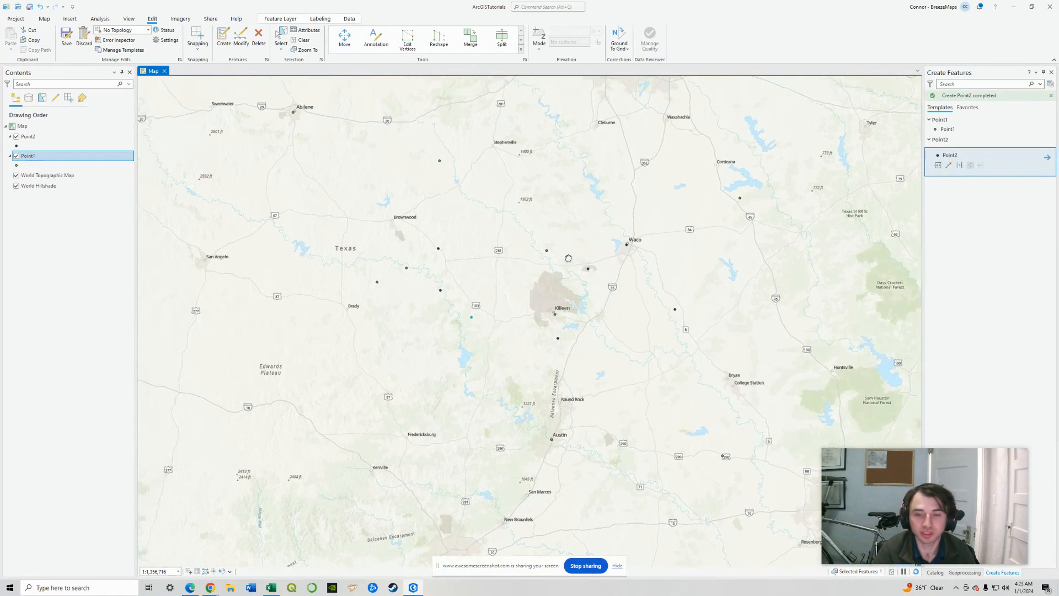
pyautogui.moveTo(649, 252); pyautogui.dragTo(611, 257)
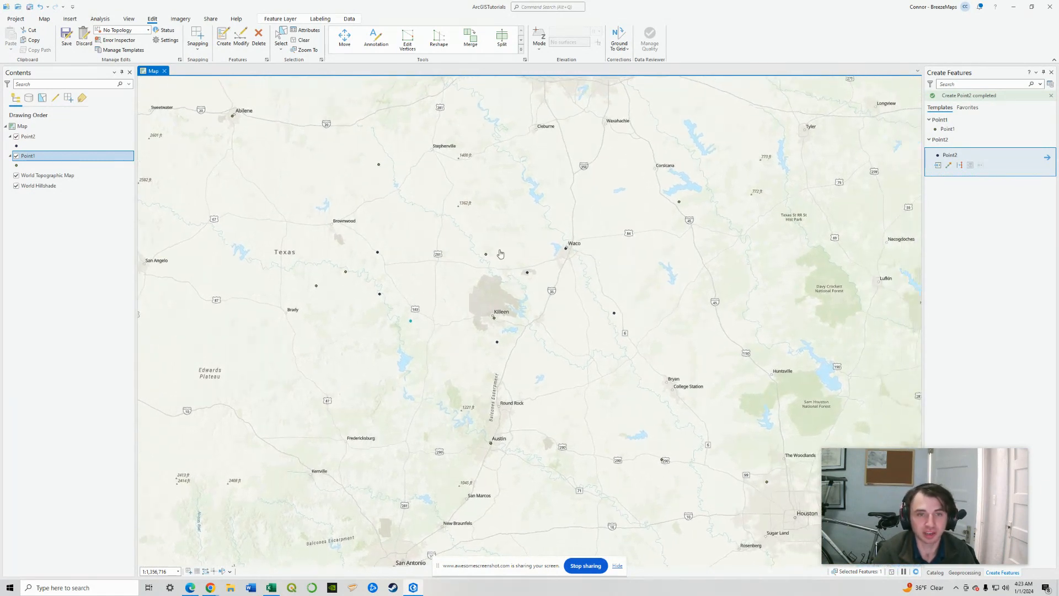